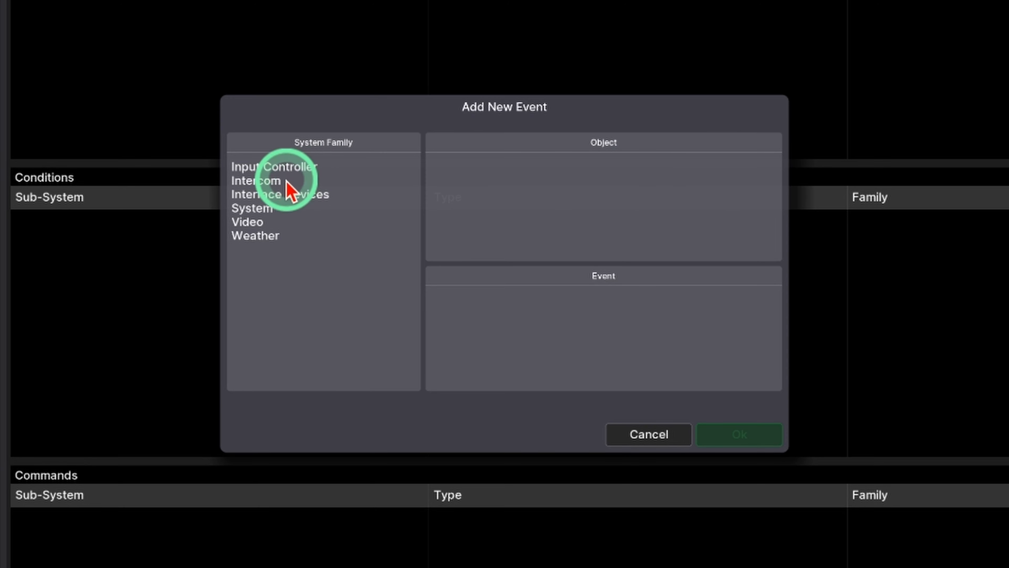
Add the Intercom event User Output 1 of sip:Front Door to the event map.
left_click(278, 182)
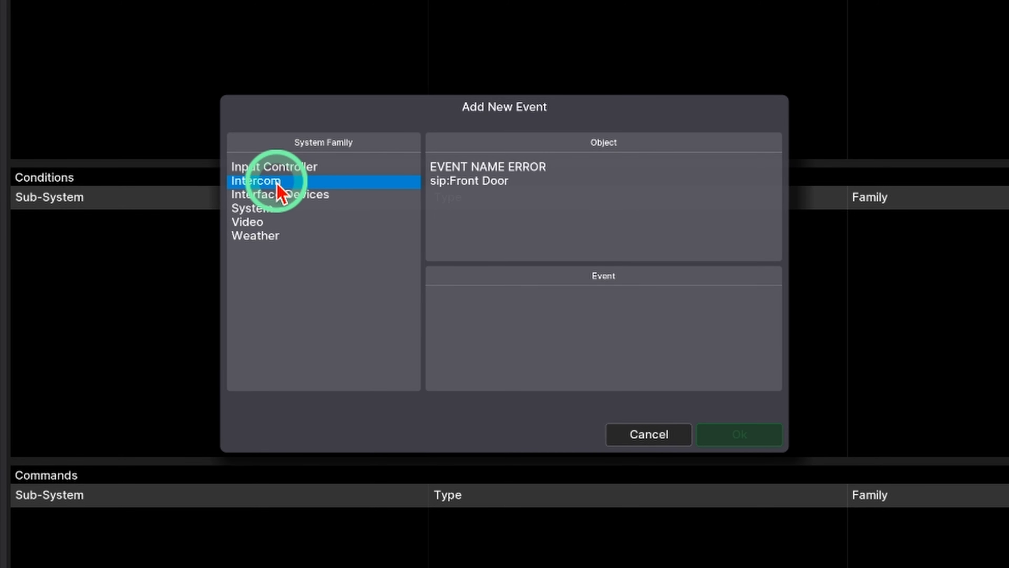
left_click(477, 187)
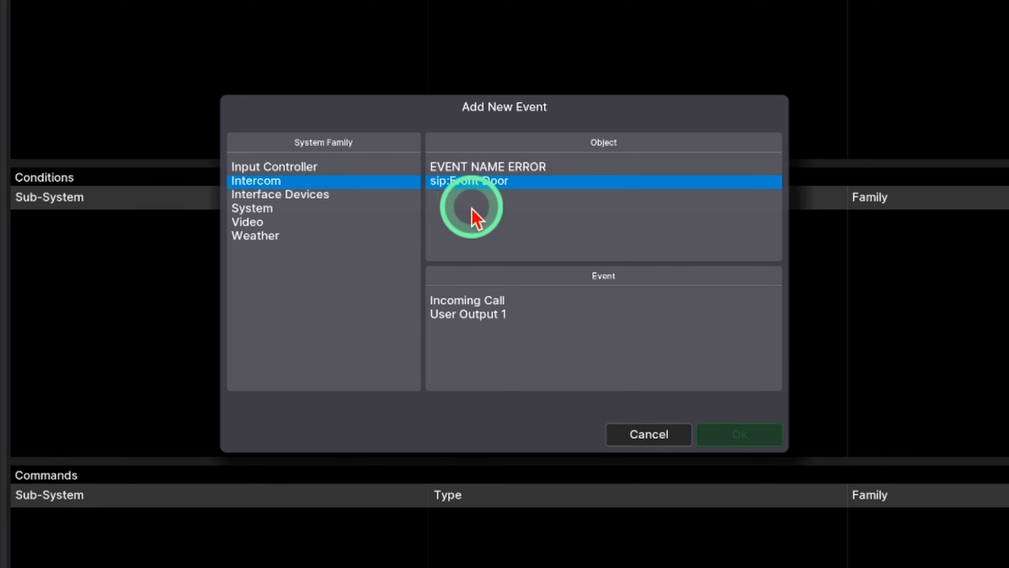
left_click(465, 322)
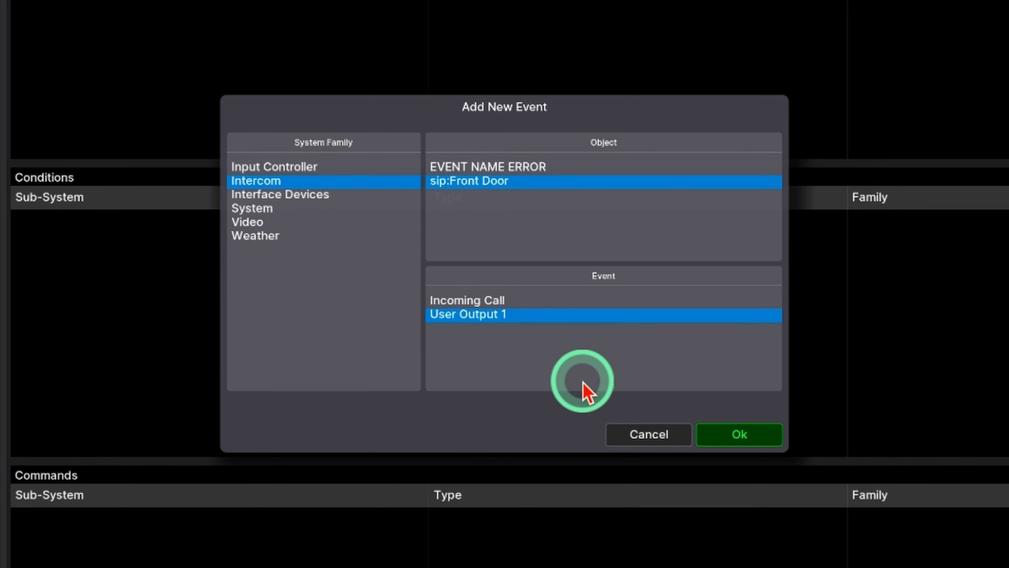
left_click(743, 434)
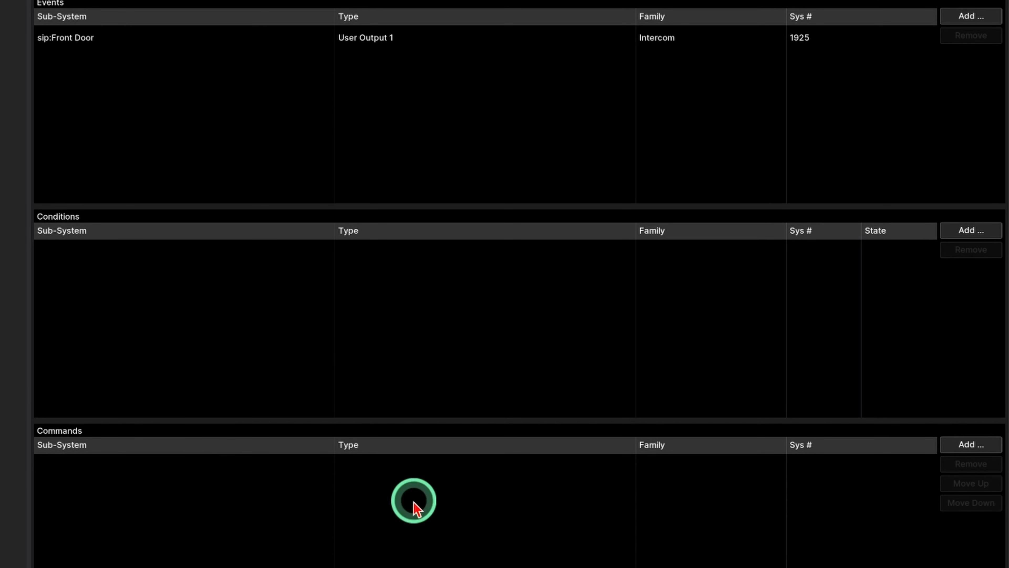
Add a Generic HTTP Devices command to the event map that performs Send on Akuvox Gate Relay: Gate Relay.
left_click(979, 444)
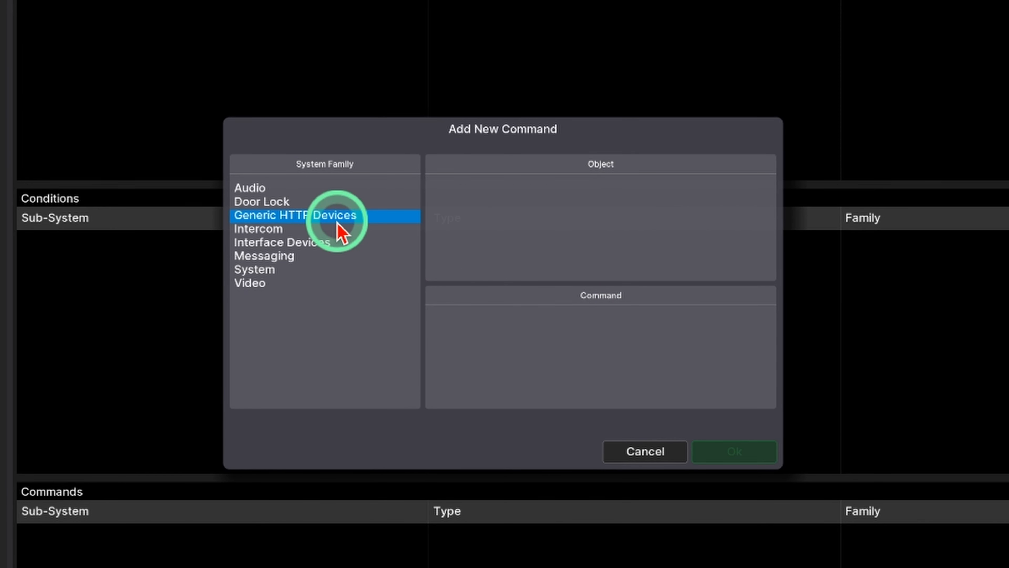
left_click(492, 190)
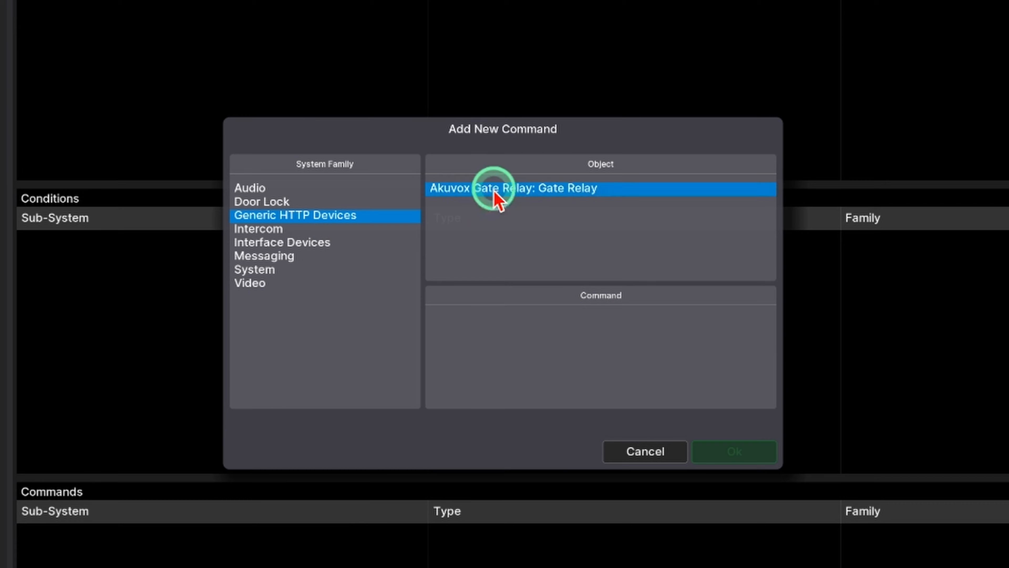
left_click(443, 320)
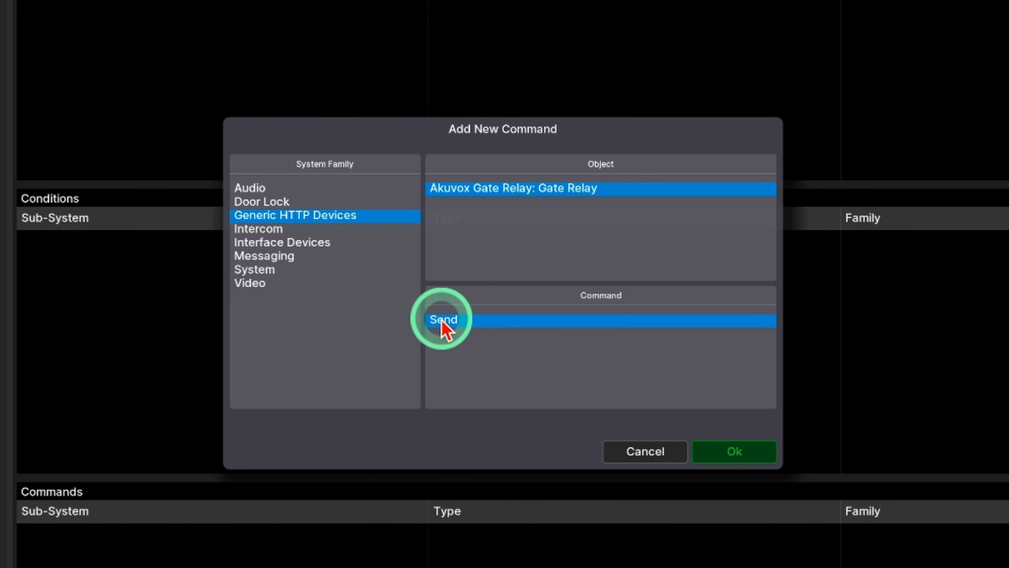
left_click(739, 451)
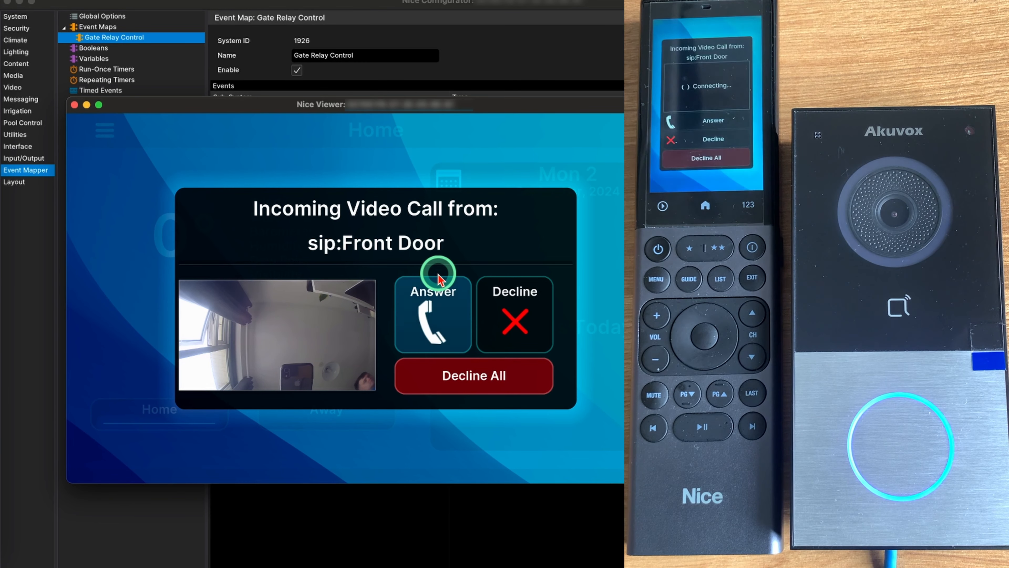
Test the gate relay in Nice Viewer by answering the Front Door call, triggering Gate Open and ending the call.
left_click(433, 318)
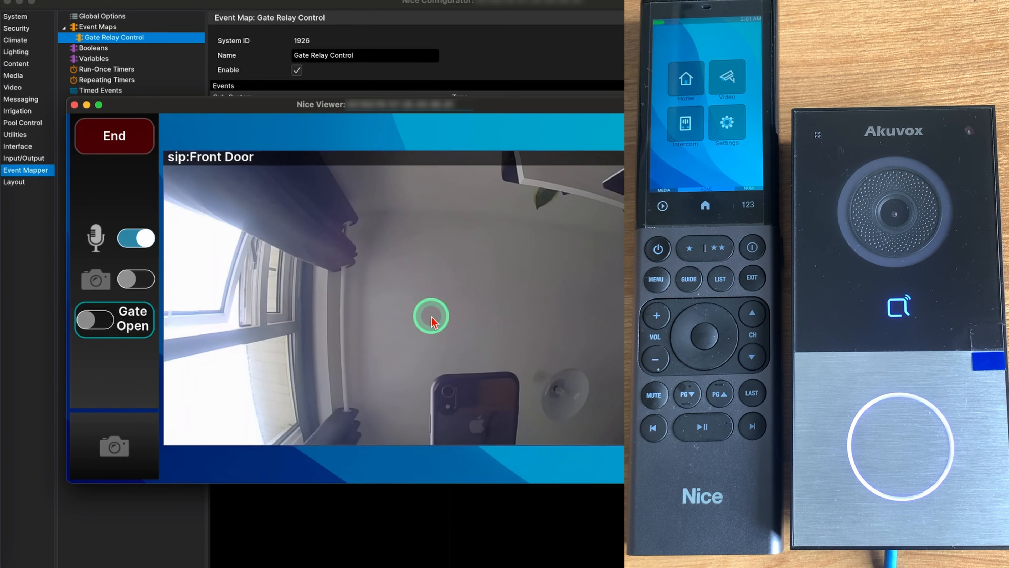
left_click(105, 328)
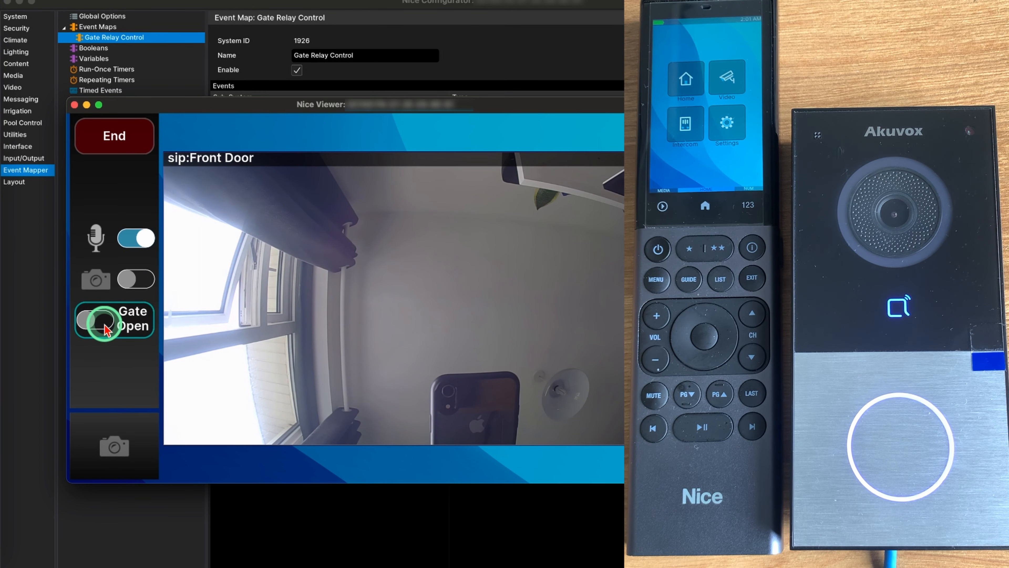
left_click(112, 146)
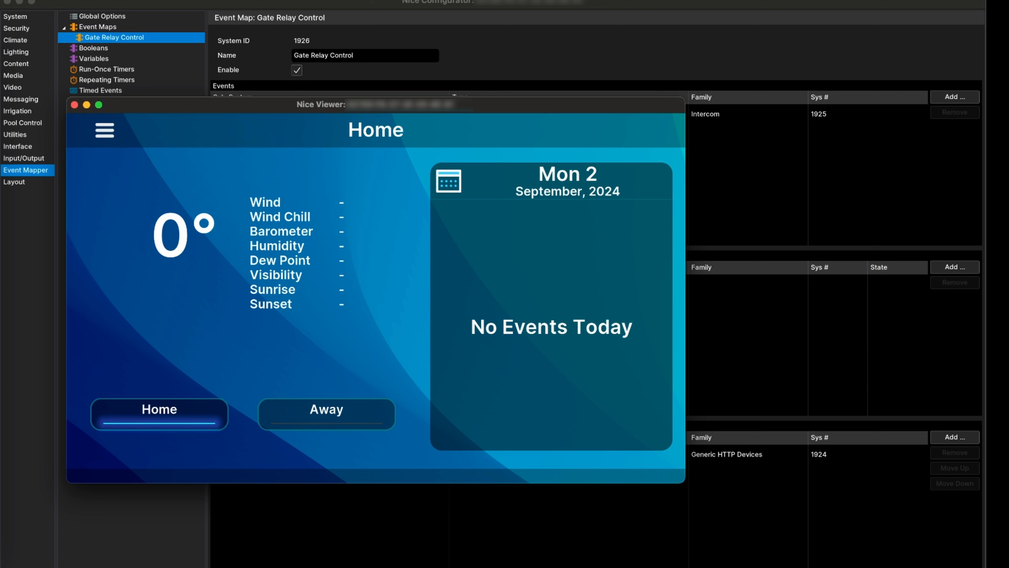
In the Akuvox web interface, enable Security Relay A in the access control relay settings, submit the change and run the relay test.
left_click(432, 207)
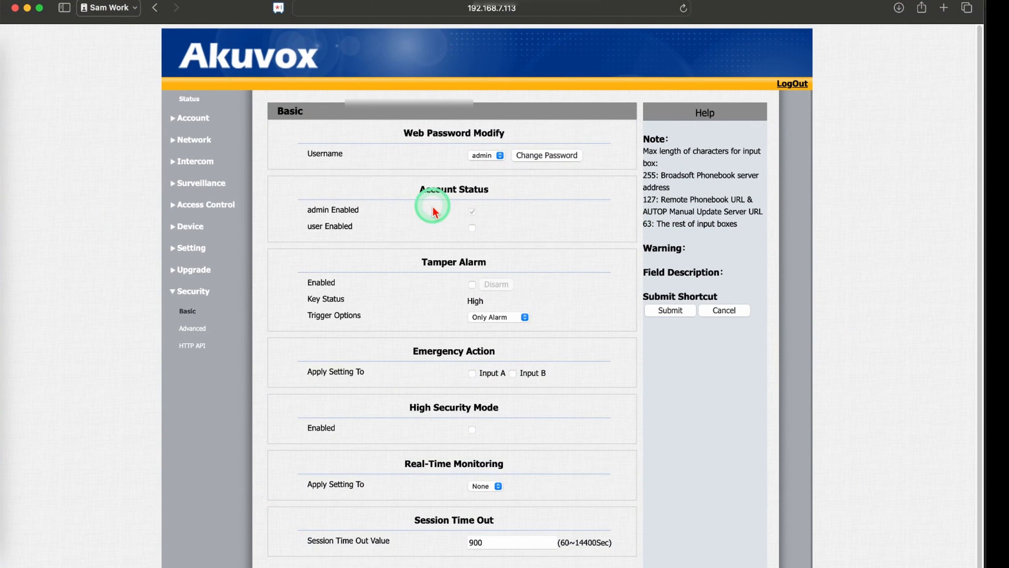
left_click(197, 206)
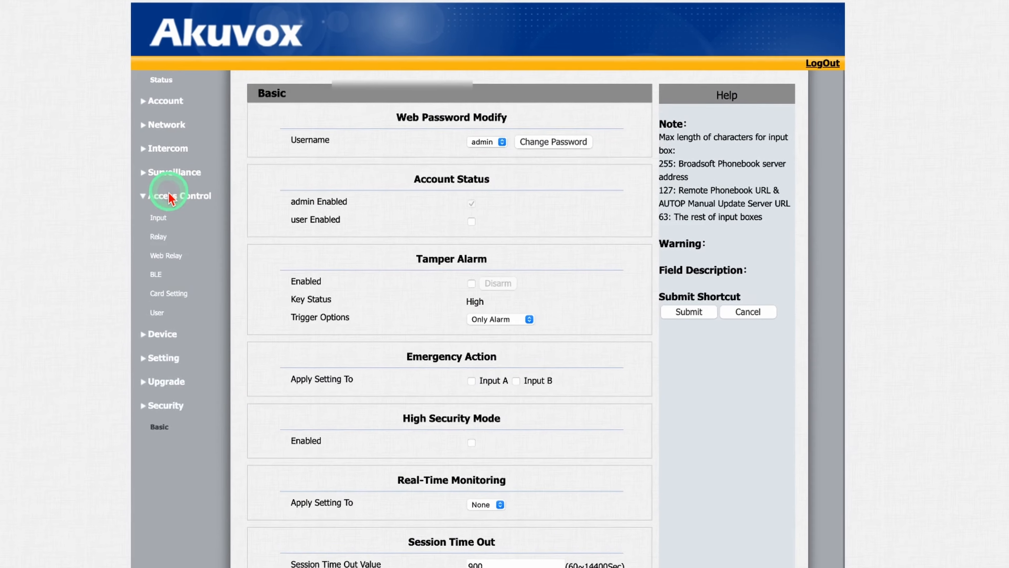
left_click(193, 245)
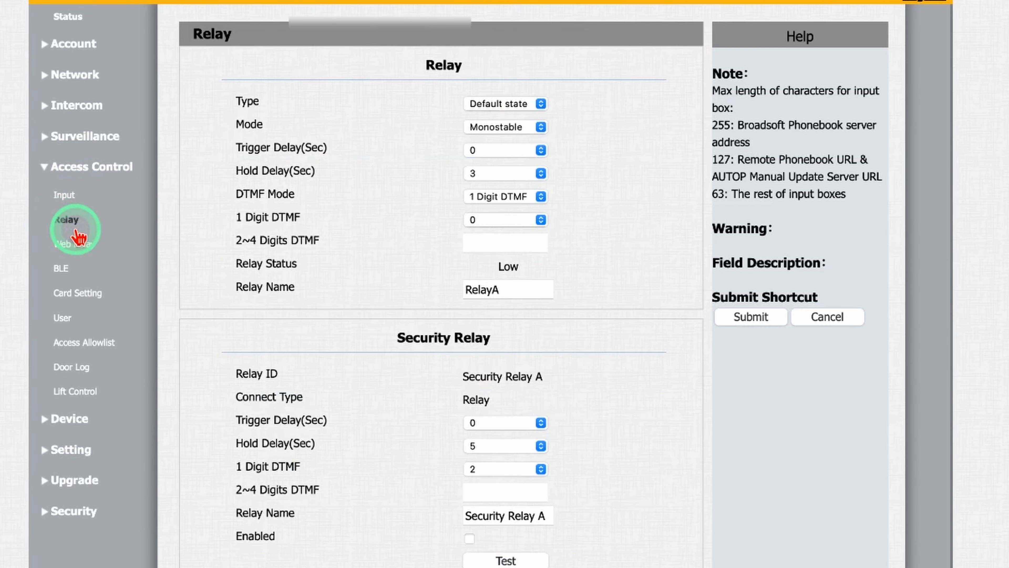
scroll(79, 238, "down", 5)
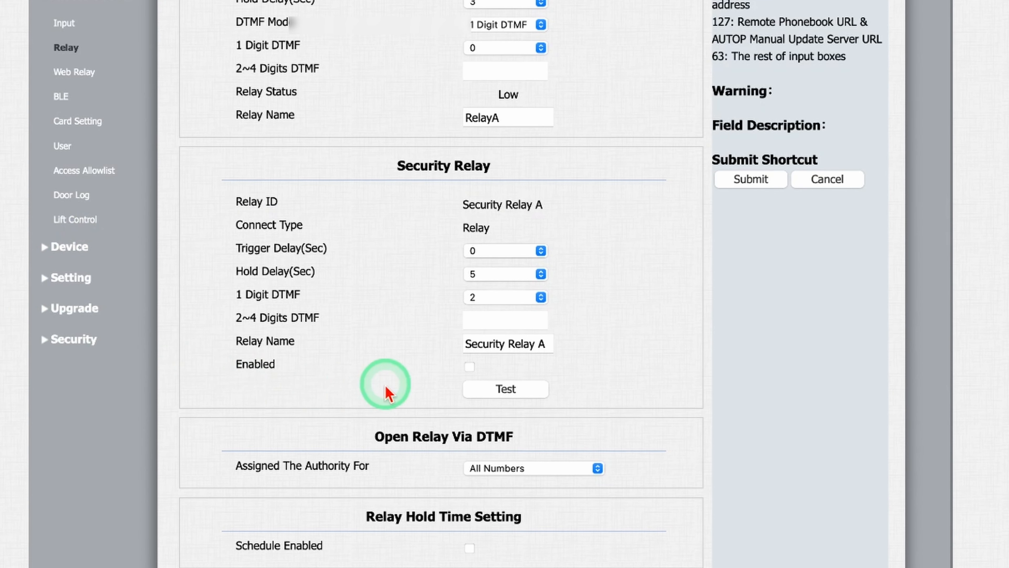
left_click(470, 366)
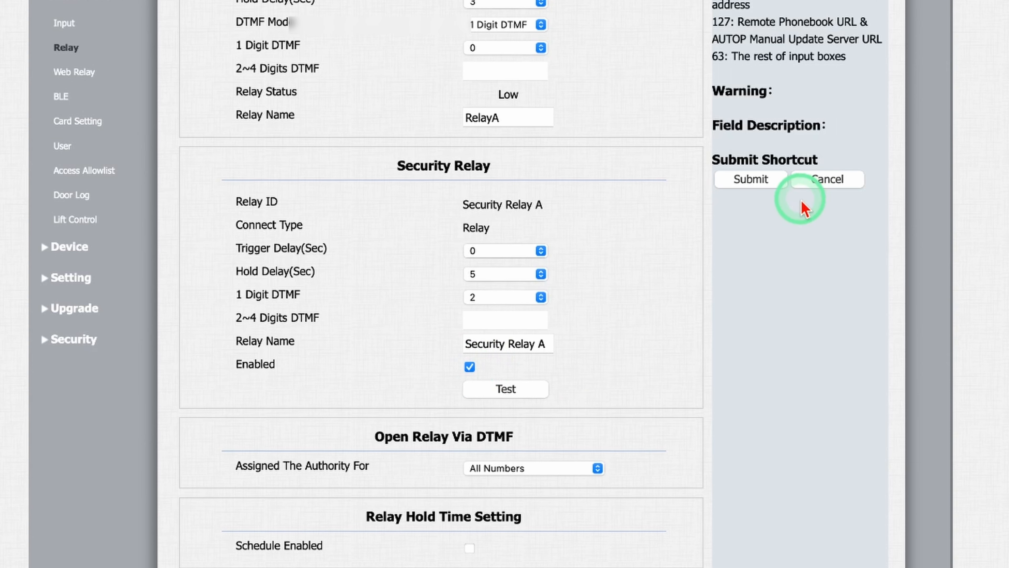
left_click(751, 180)
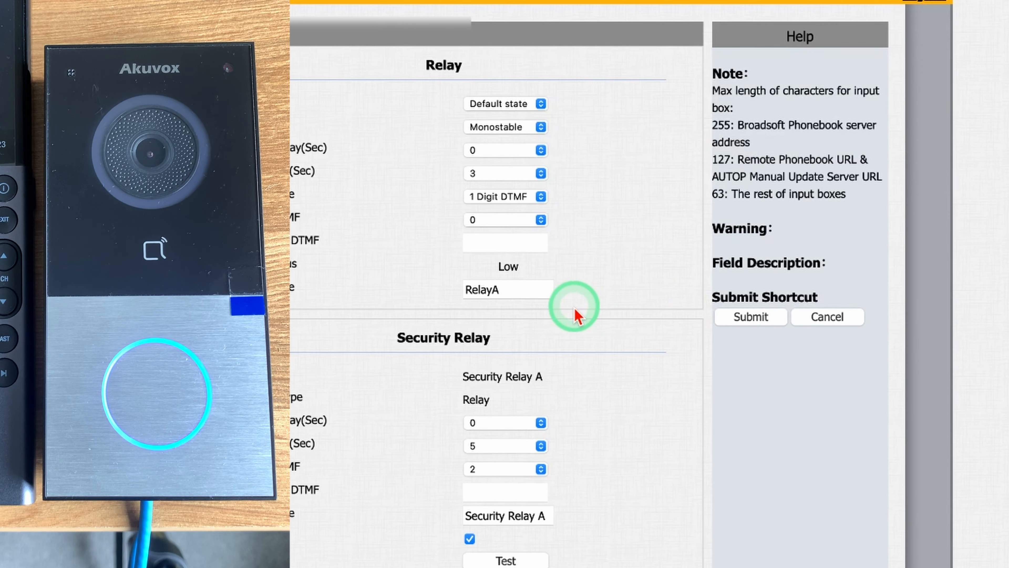
left_click(501, 560)
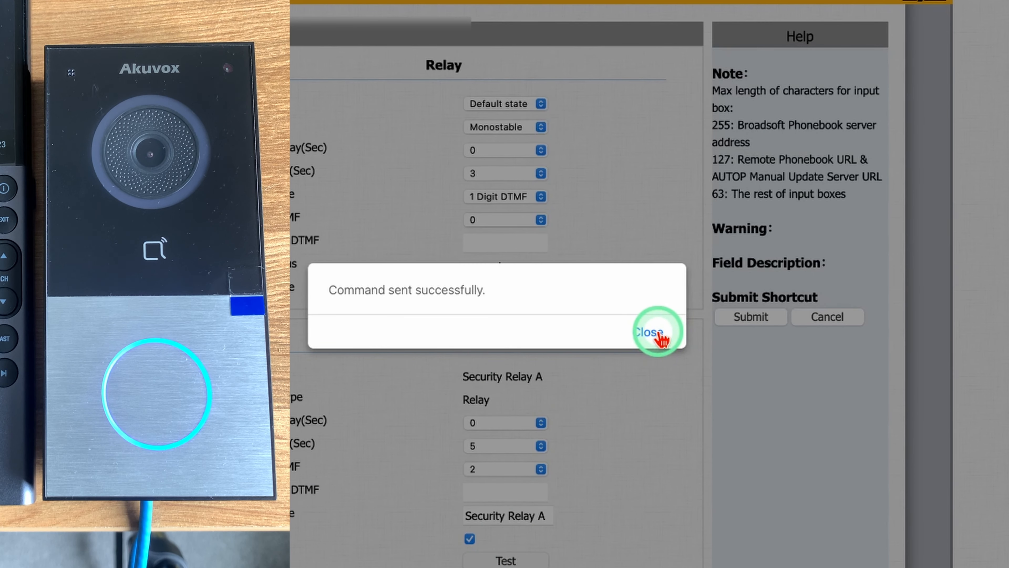
left_click(649, 333)
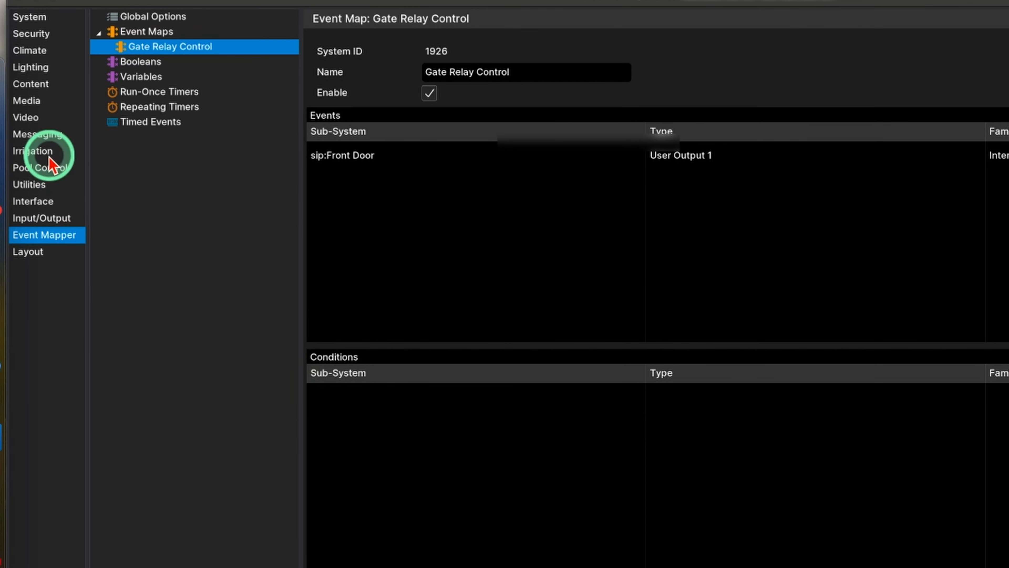
In Nice Configurator, set the device of output 1 on the sip:Front Door intercom to DTMF: sip:Front Door.
left_click(44, 137)
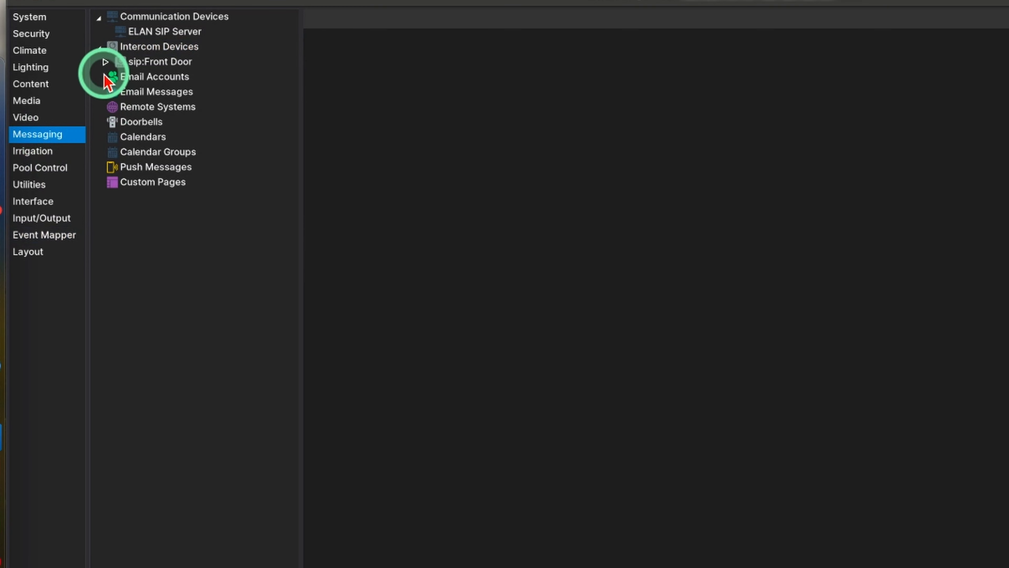
left_click(106, 62)
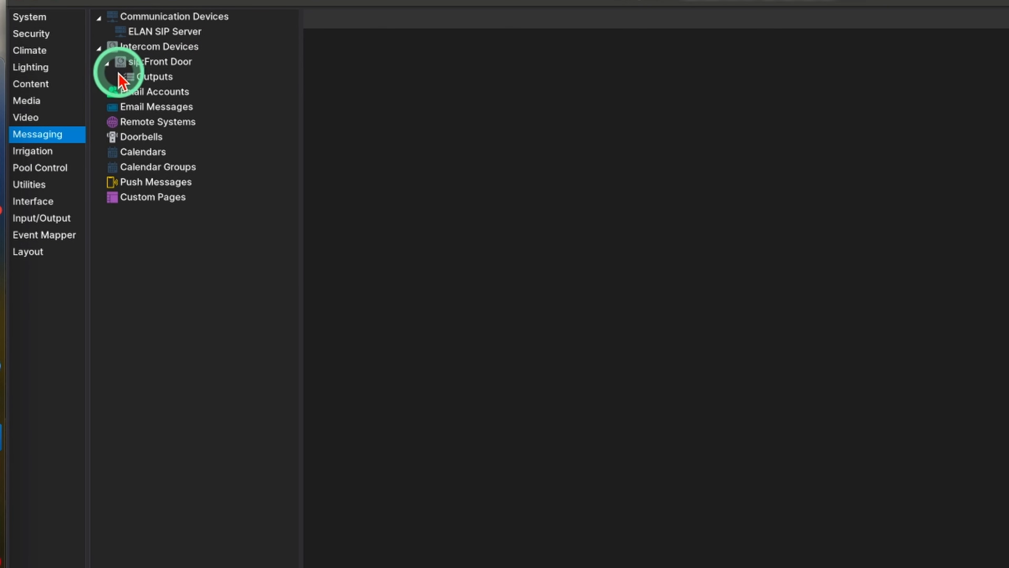
left_click(155, 77)
left_click(447, 75)
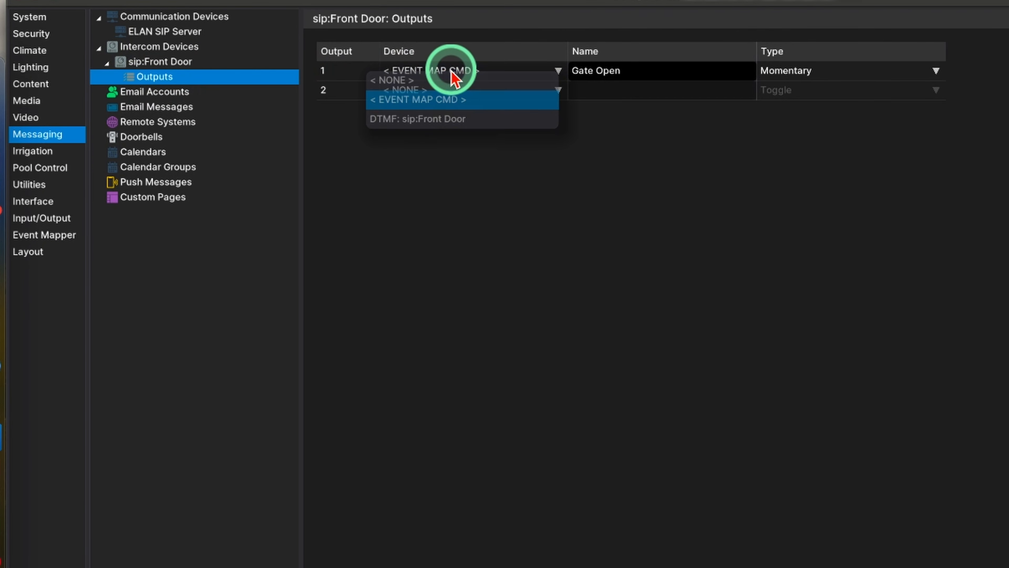
left_click(445, 130)
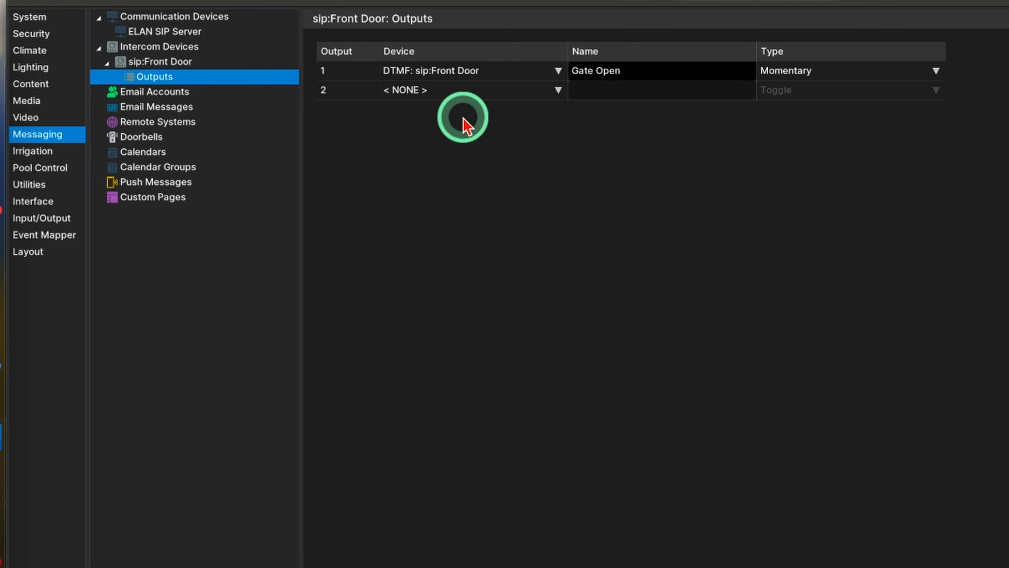
left_click(1, 565)
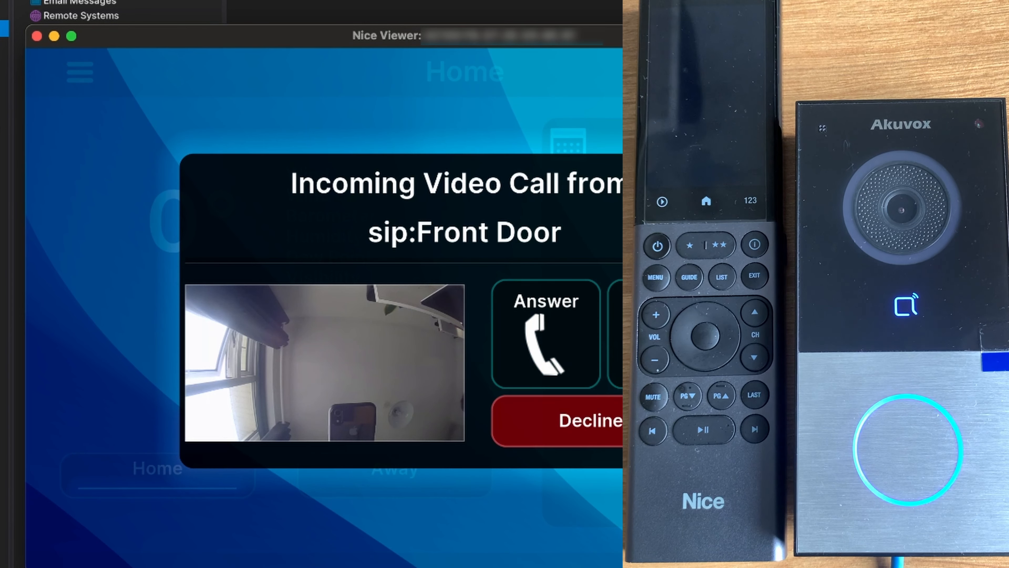
Answer the Front Door call in Nice Viewer and send DTMF digit 2 through the Gate Open output.
left_click(340, 85)
left_click(533, 343)
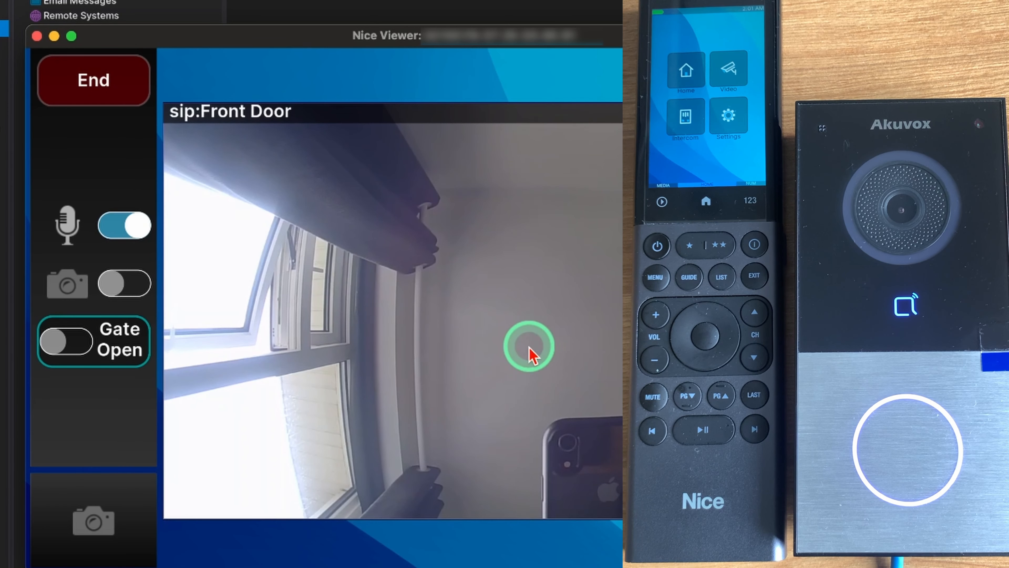
left_click(117, 332)
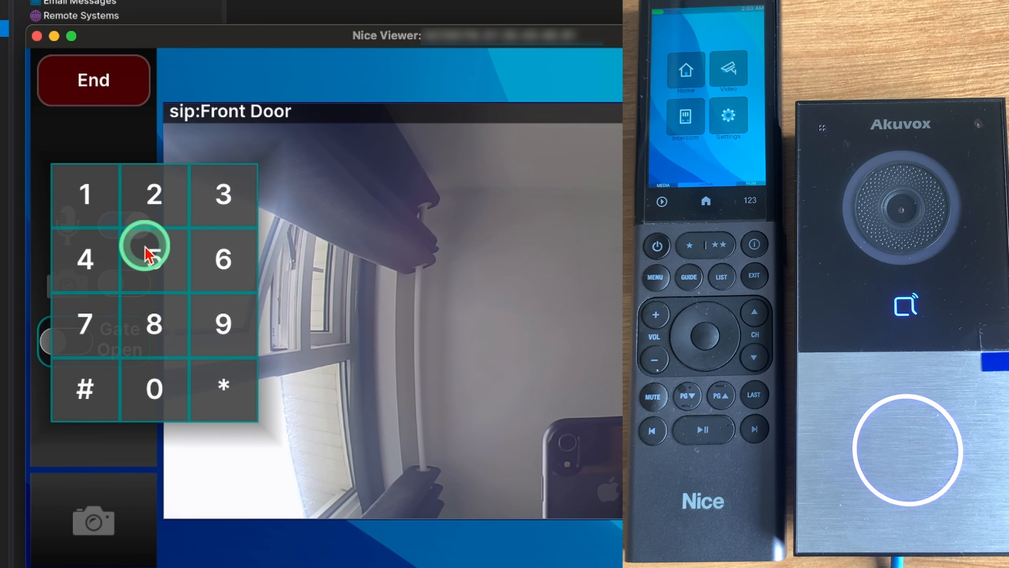
left_click(156, 199)
left_click(156, 199)
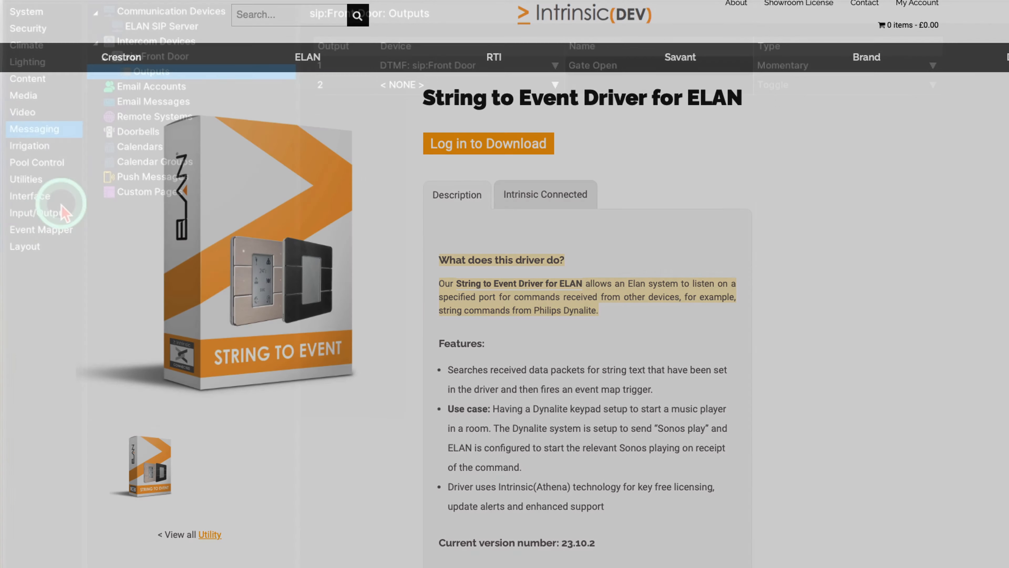
In Nice Configurator, add a new serial device by importing String_To_Event.EDRVC and installing the String To Event driver.
left_click(45, 213)
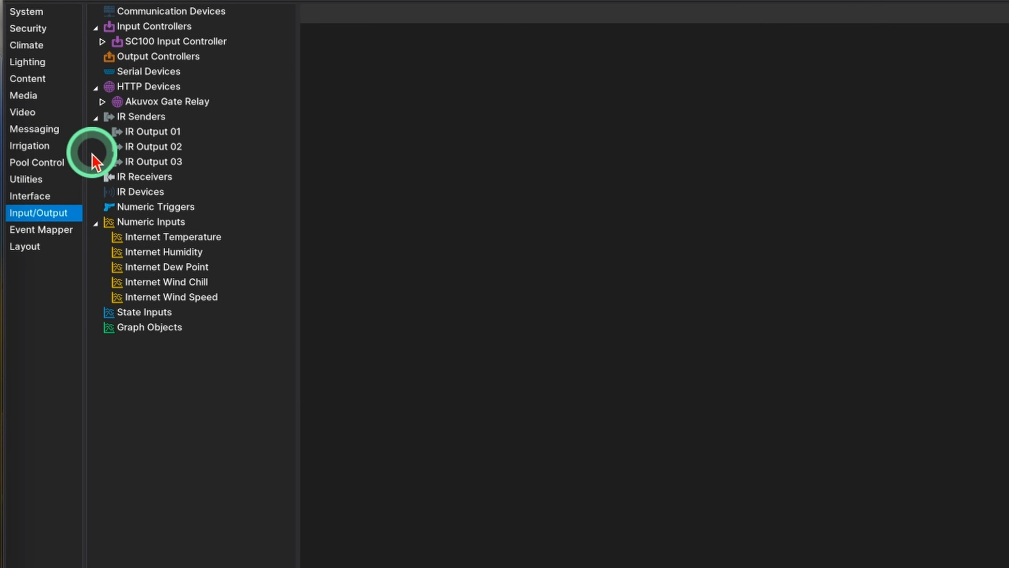
right_click(187, 72)
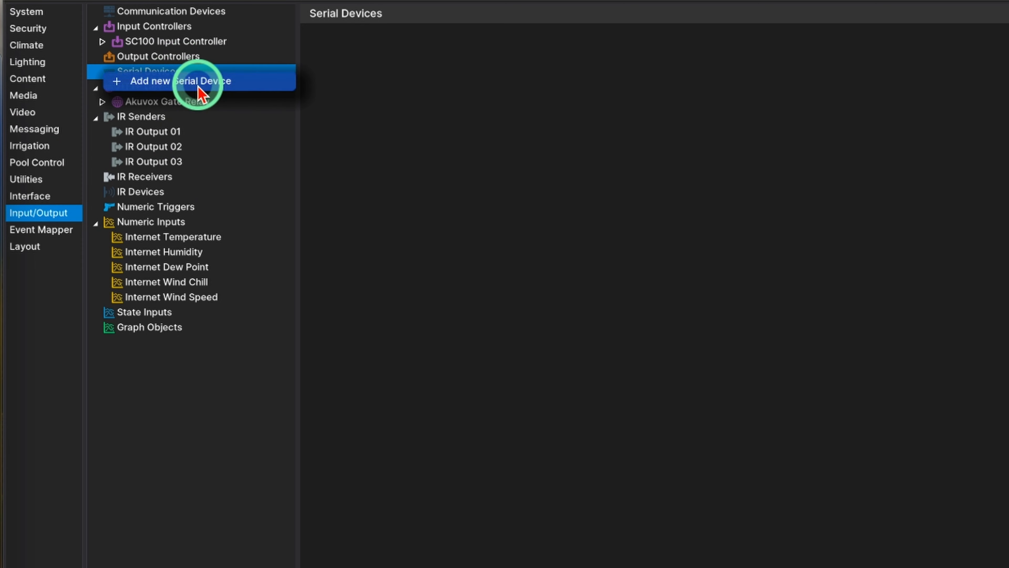
left_click(193, 85)
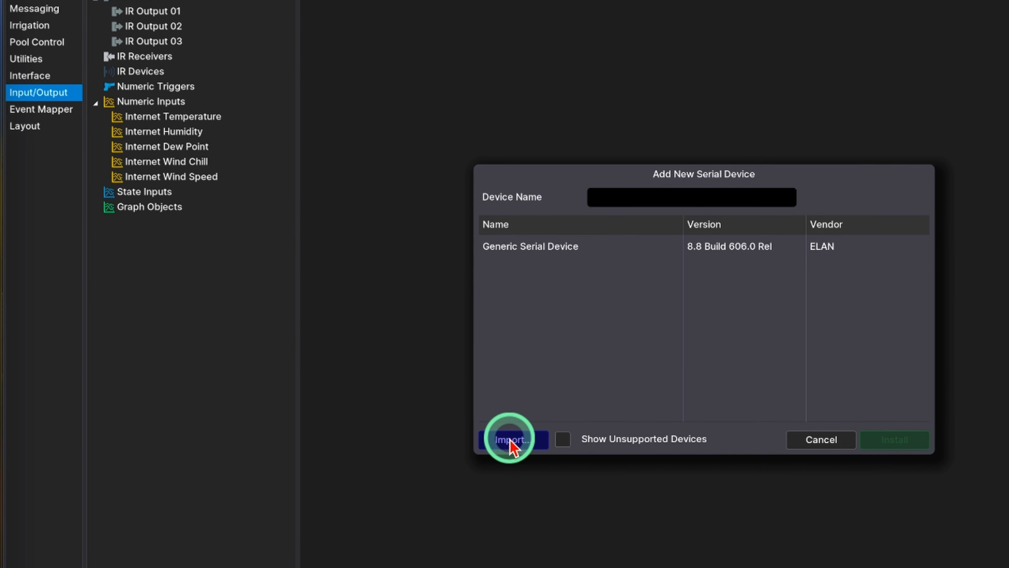
left_click(513, 440)
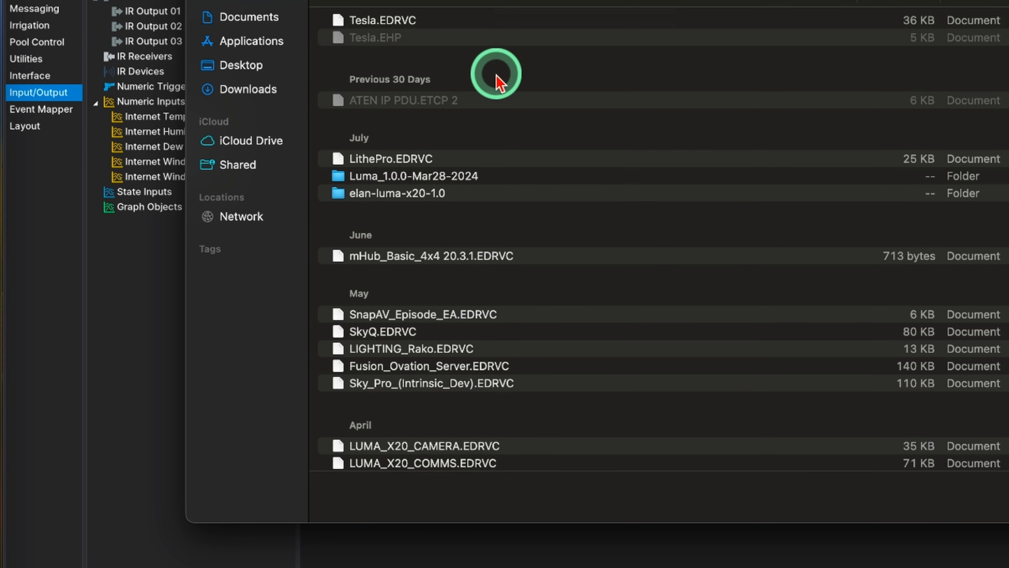
scroll(477, 318, "down", 10)
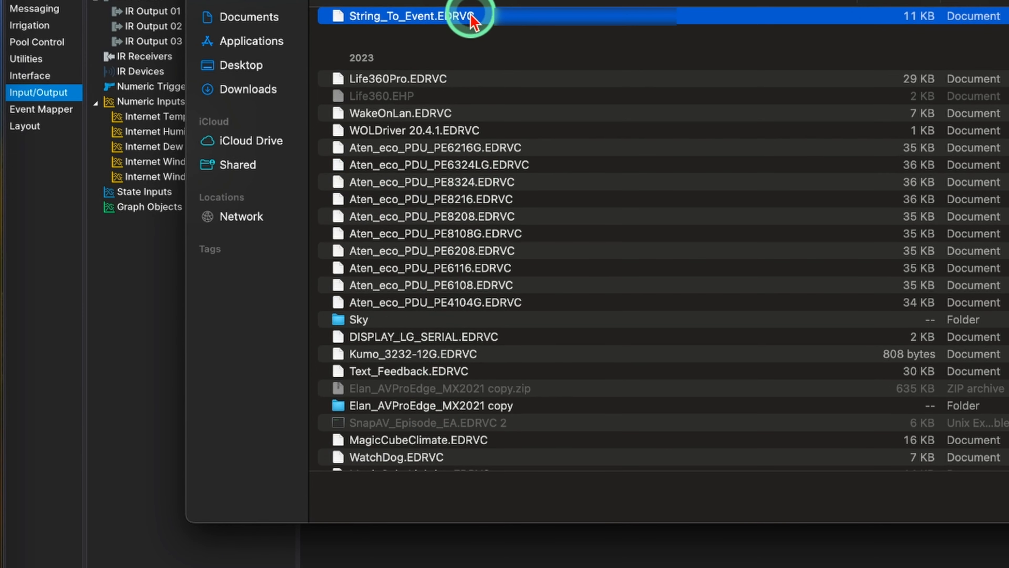
double_click(459, 18)
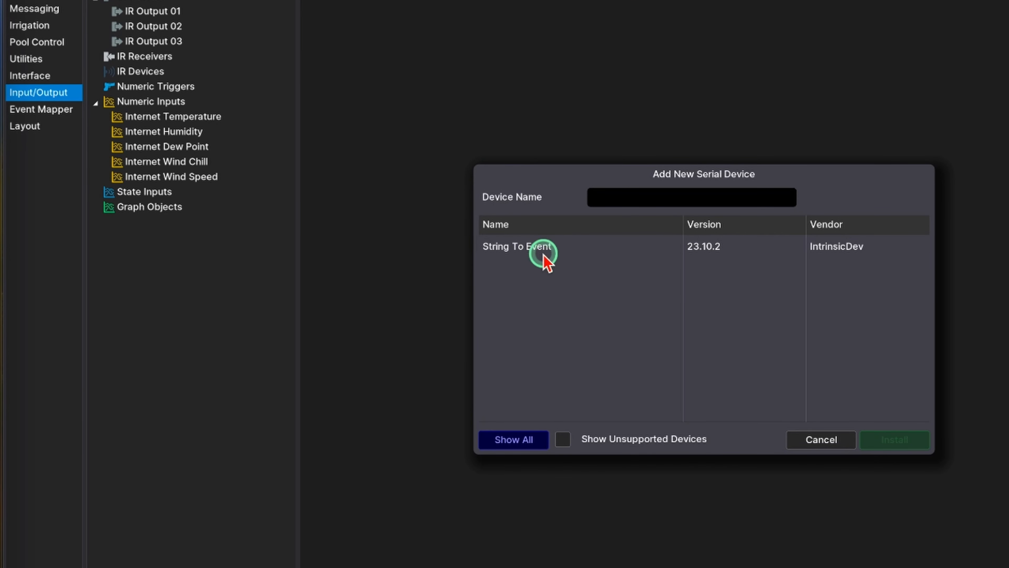
left_click(495, 248)
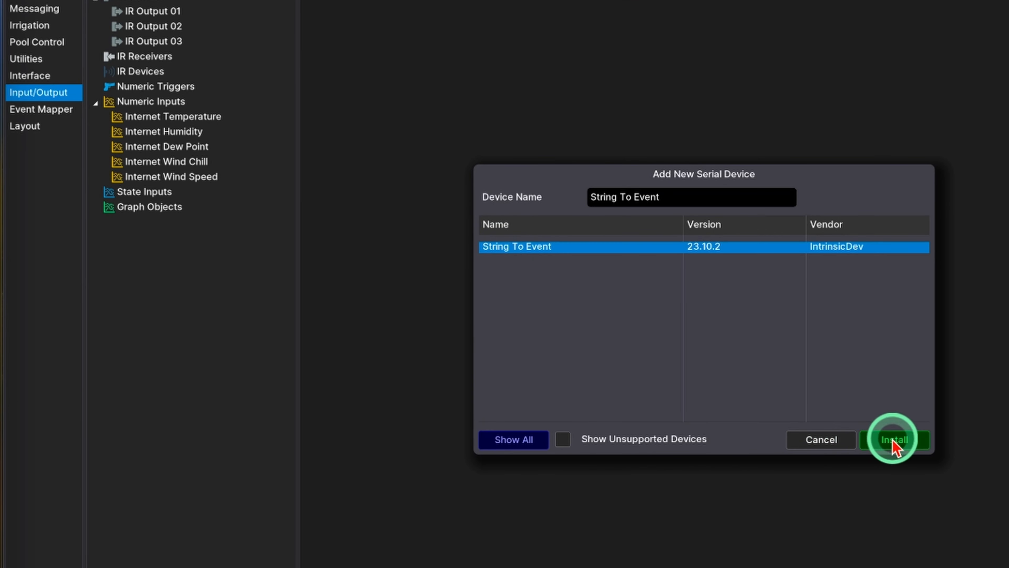
left_click(895, 439)
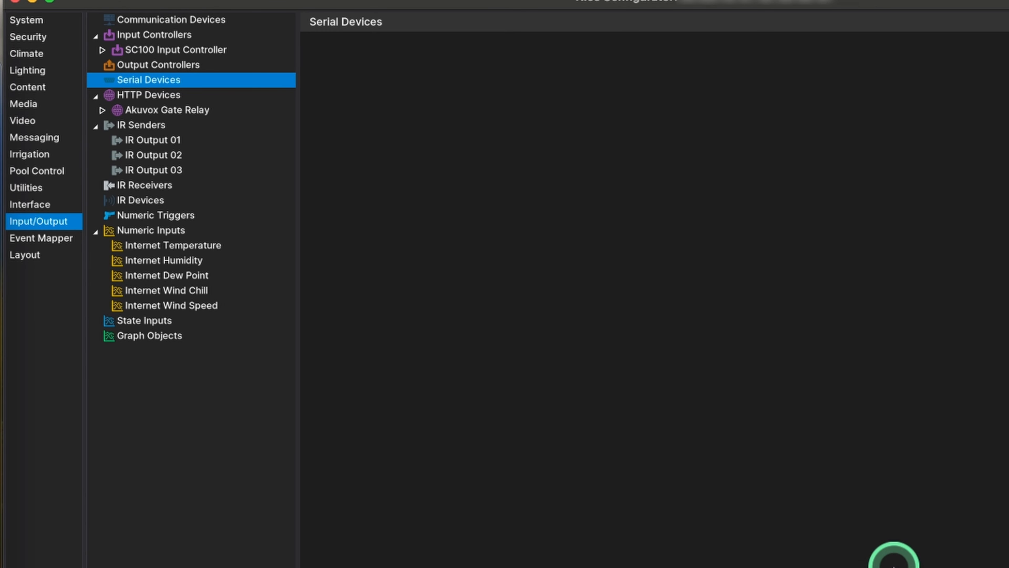
In the strings of the String To Event serial device, set String 1 to motion.
left_click(169, 96)
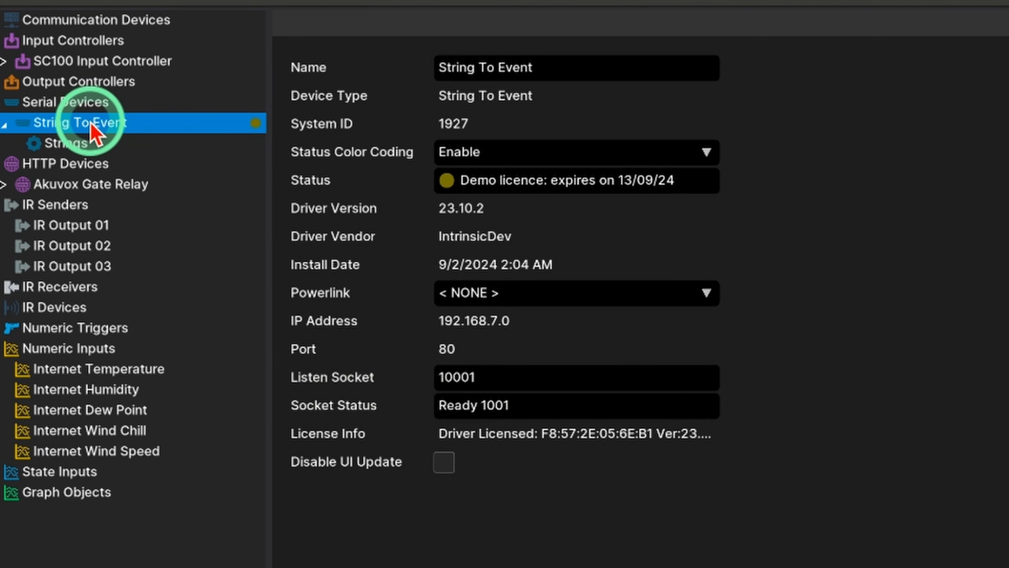
left_click(66, 142)
left_click(485, 74)
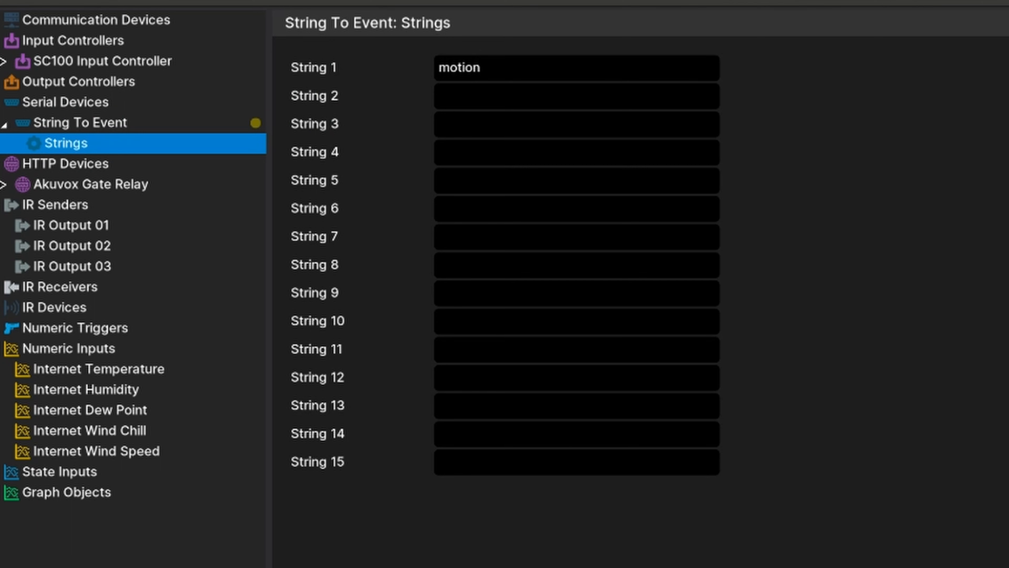
In the Akuvox web interface, set surveillance motion detection to Video Detection with an area spanning about 2–96 % width and 1–96 % height.
left_click(216, 406)
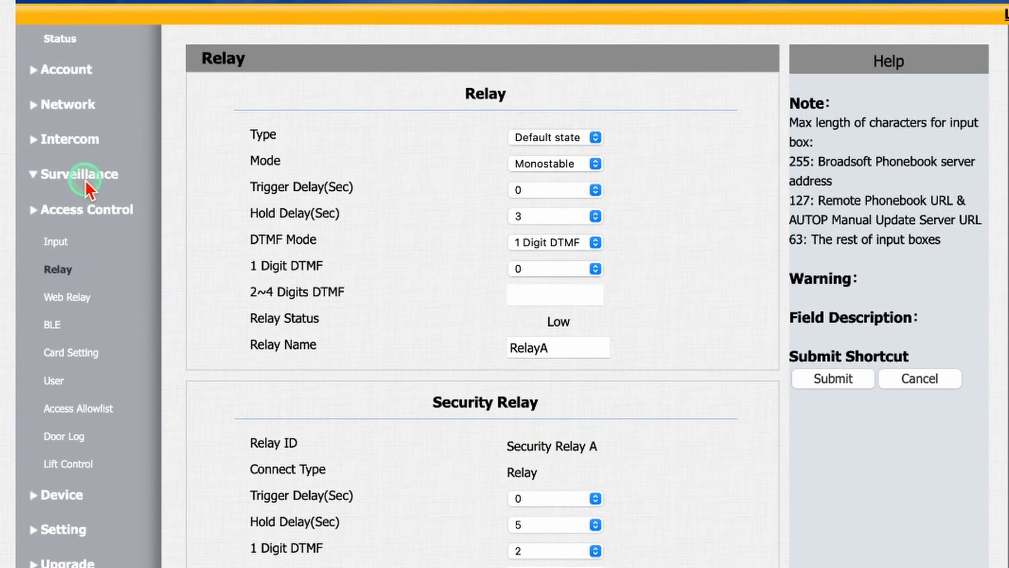
left_click(87, 181)
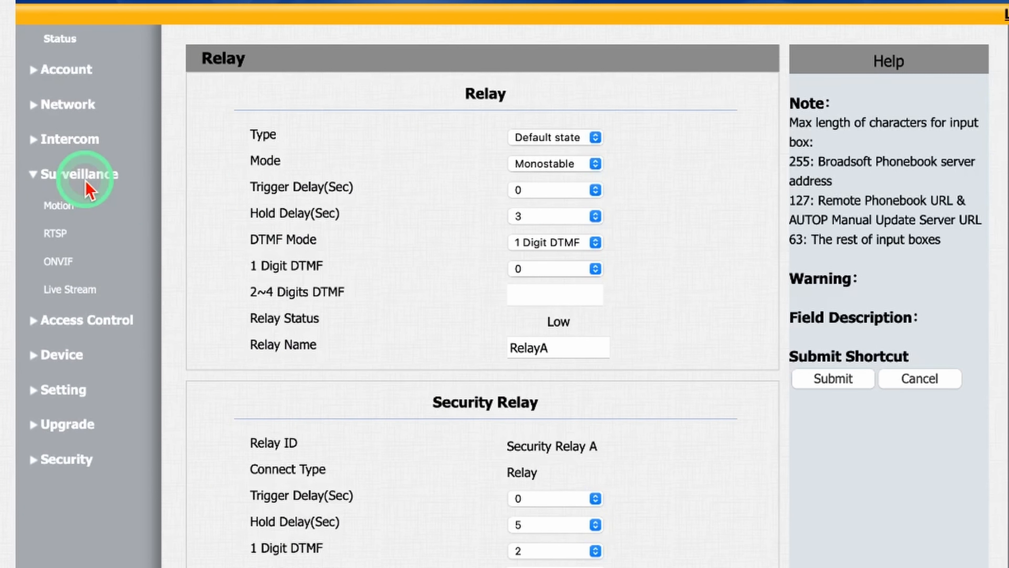
left_click(50, 212)
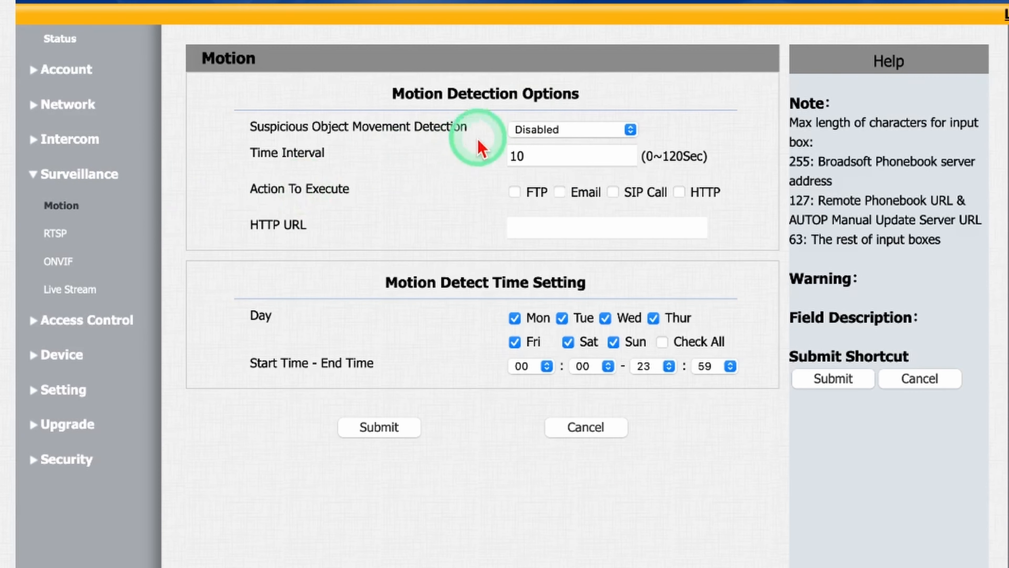
left_click(561, 131)
left_click(544, 147)
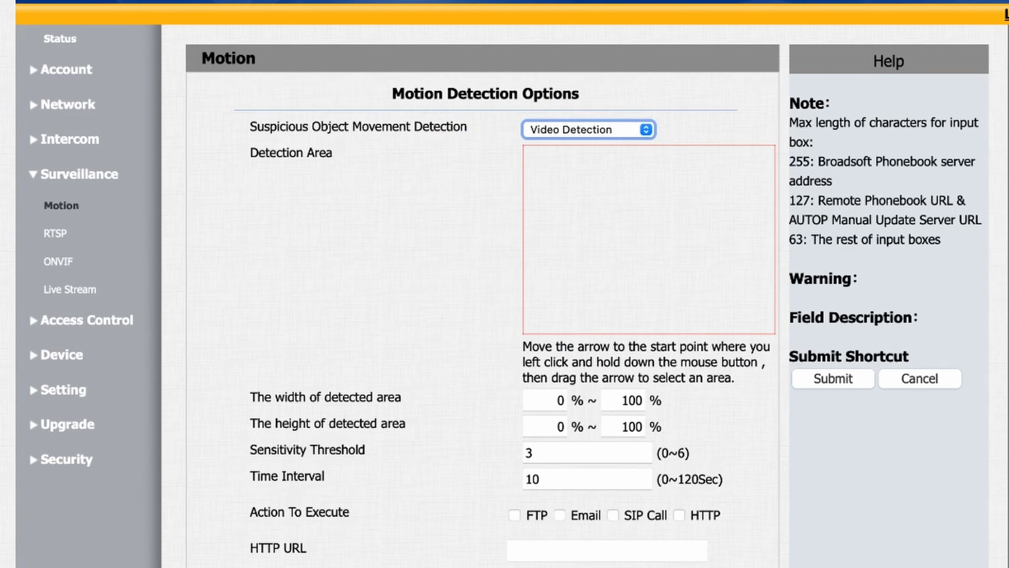
mouse_move(770, 328)
left_mouse_down()
mouse_move(652, 266)
mouse_move(529, 152)
left_mouse_up()
left_click_drag(528, 142, 529, 147)
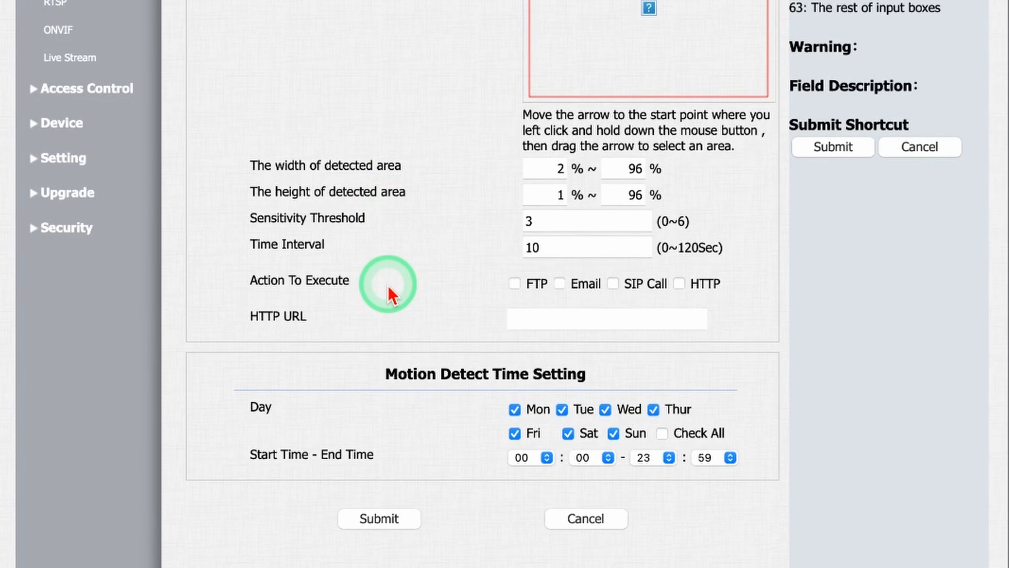
left_click(679, 284)
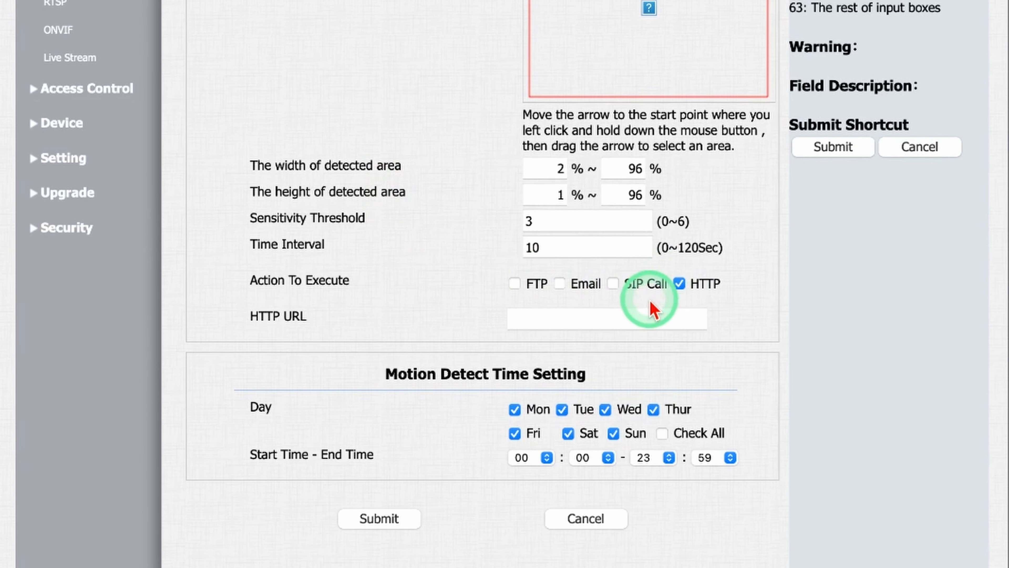
left_click(600, 320)
type("http://192.168.7.119")
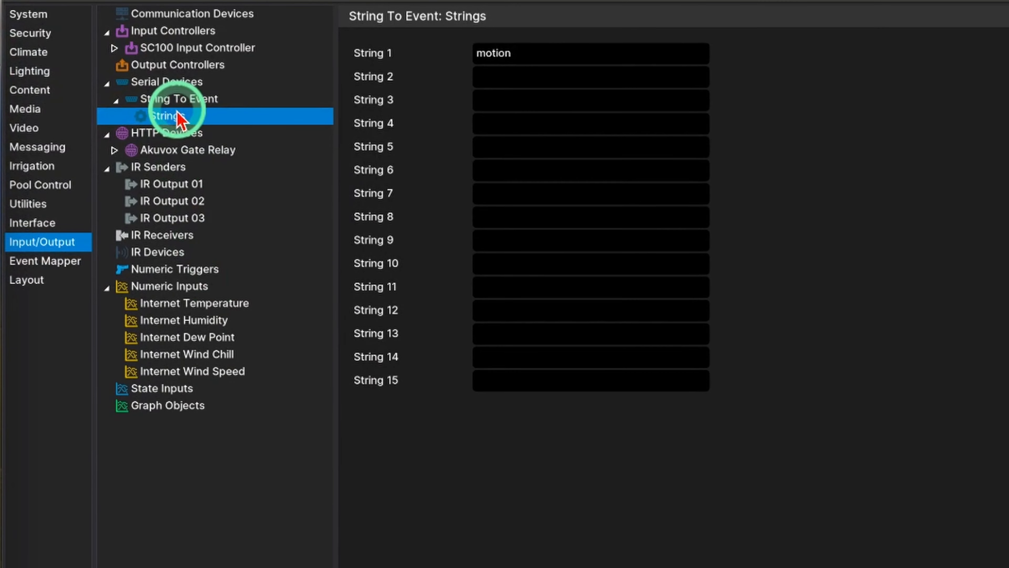
left_click(179, 100)
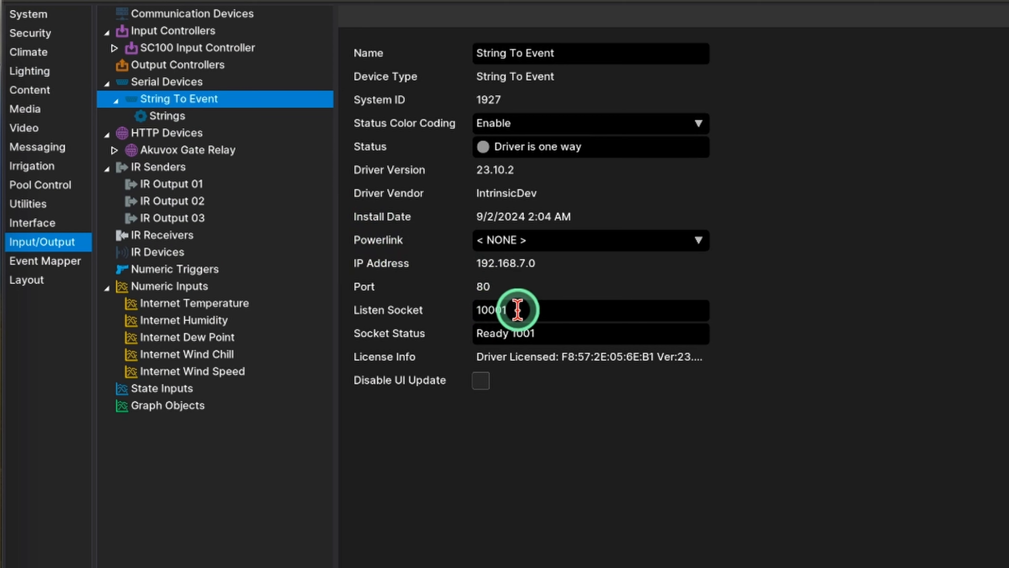
left_click_drag(522, 309, 462, 311)
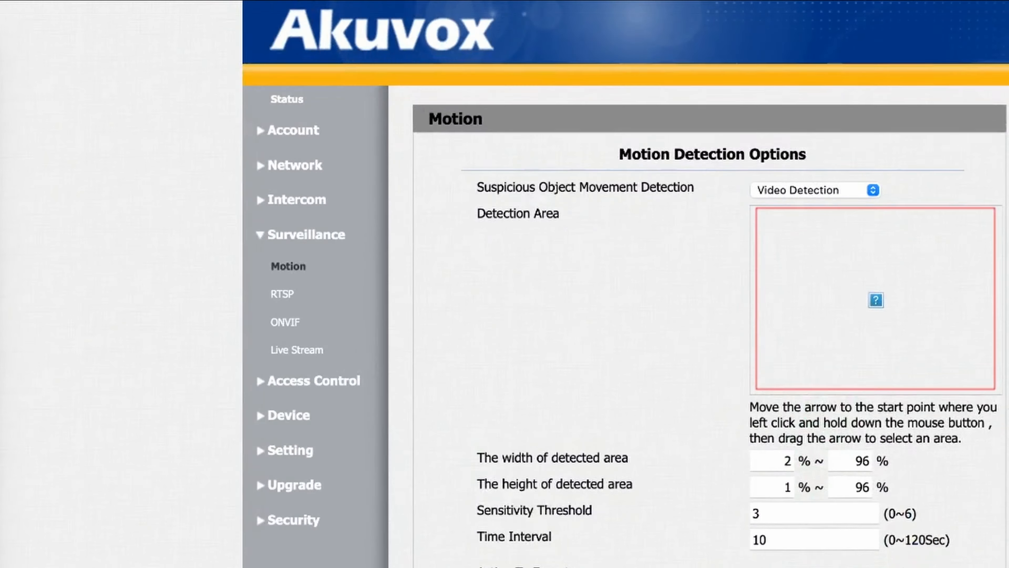
type("1000")
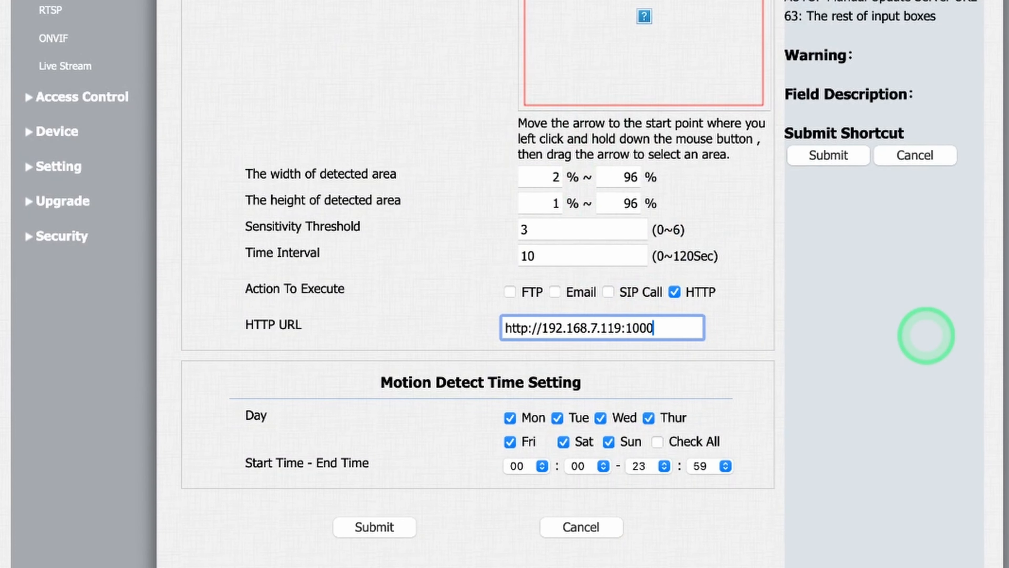
type("1/motion")
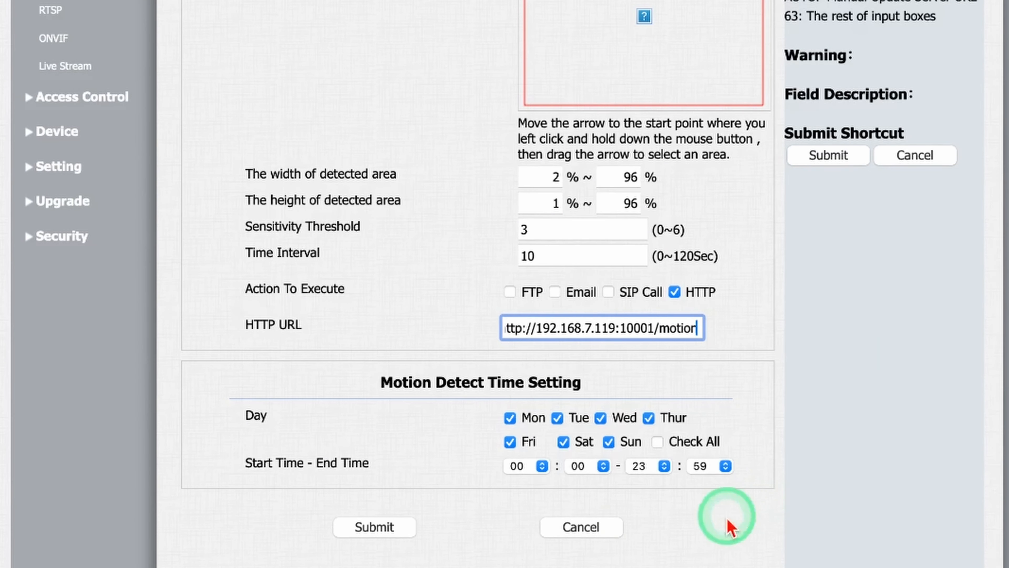
left_click(373, 527)
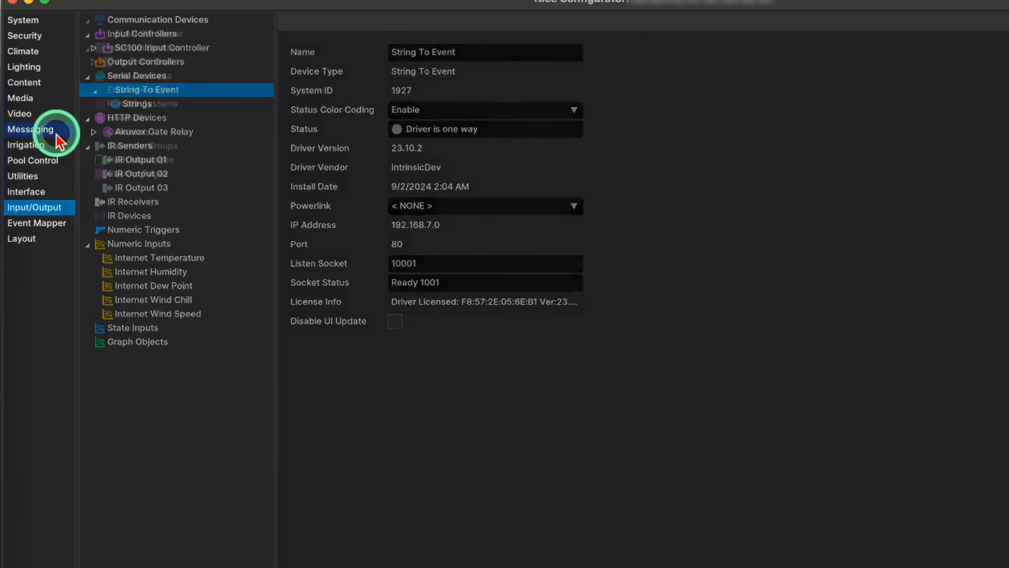
In Nice Configurator, add a push message named Motion Detected Front Door and append <TIME> <DATE> to its text.
left_click(56, 134)
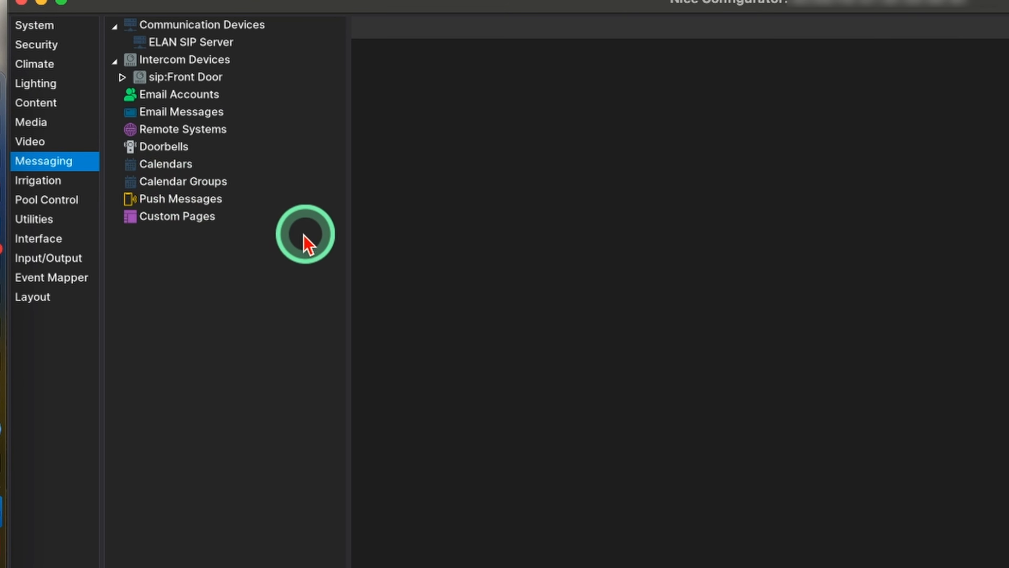
left_click(236, 217)
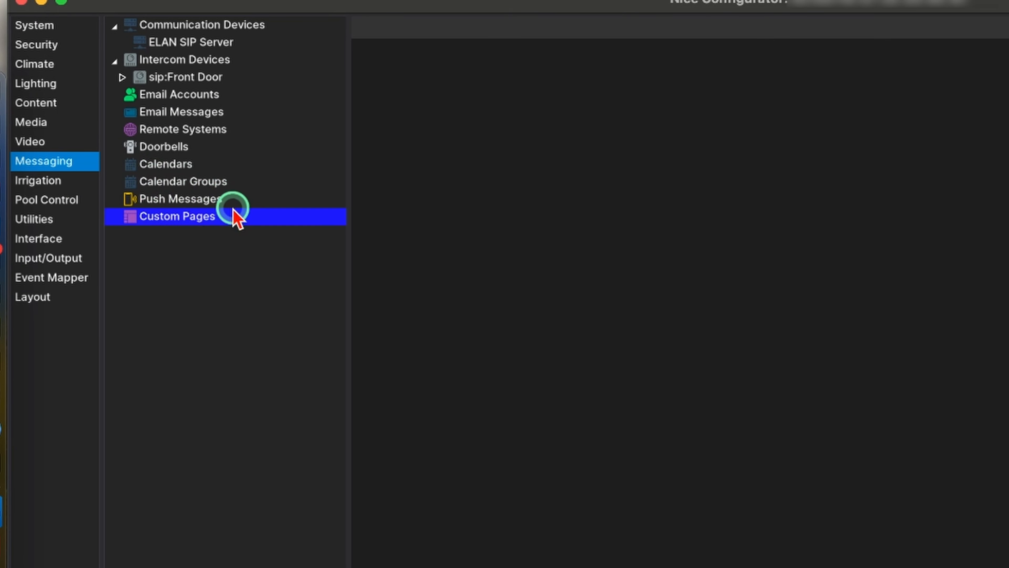
left_click(242, 201)
right_click(246, 210)
left_click(250, 211)
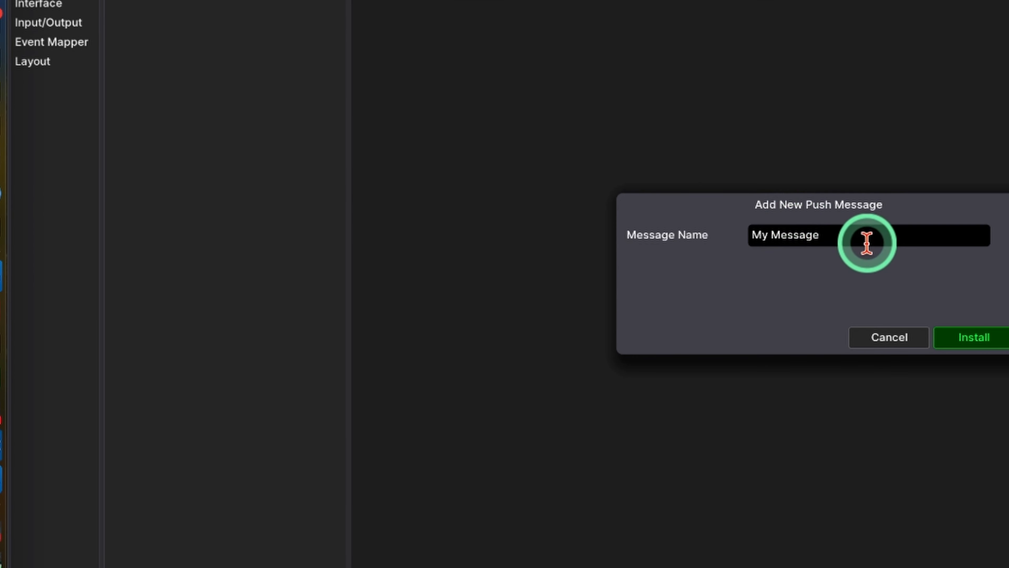
left_click_drag(866, 242, 579, 224)
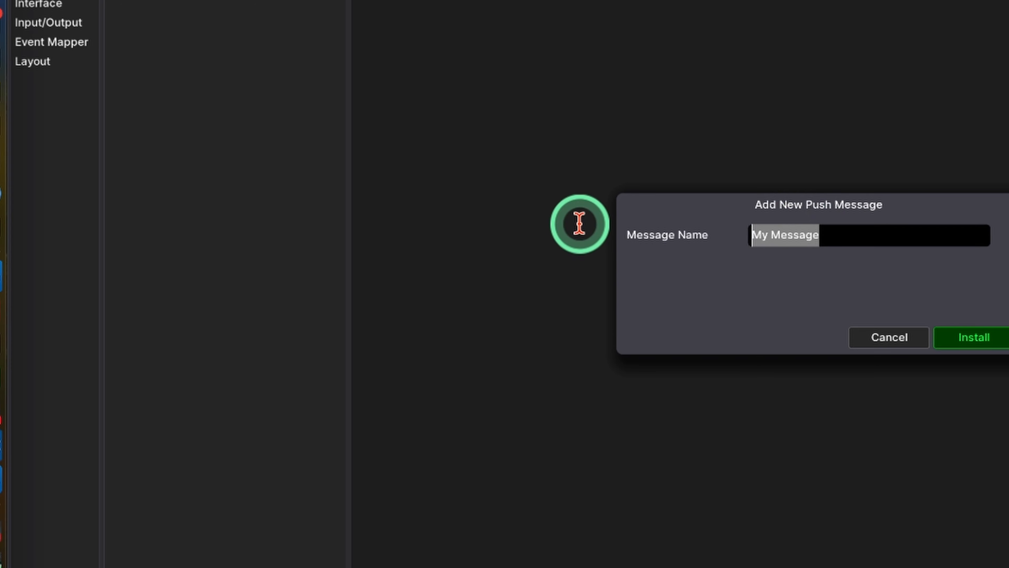
type("Motion Dt")
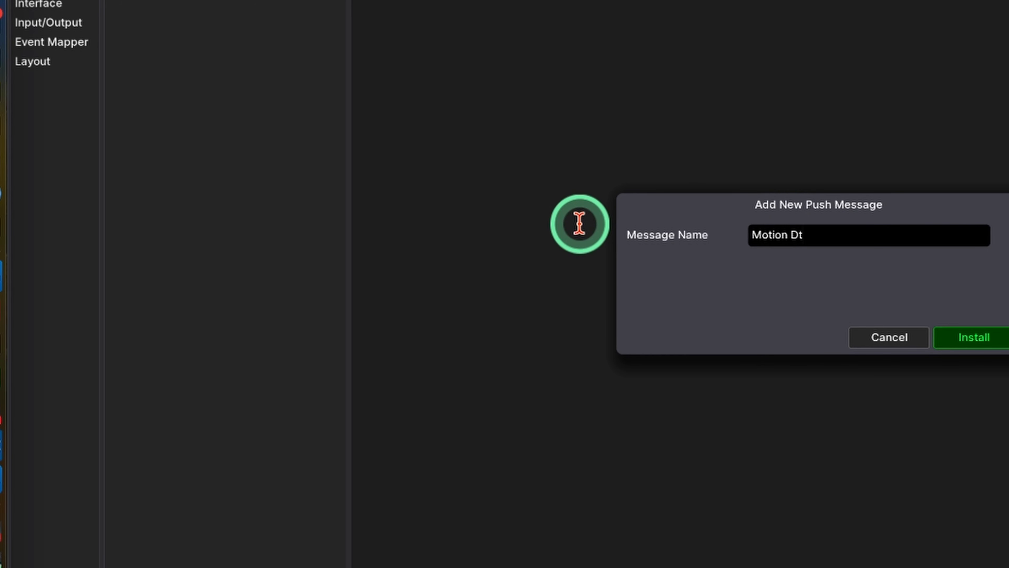
type("ect")
key("BackSpace")
key("BackSpace")
type("etected: Front Door")
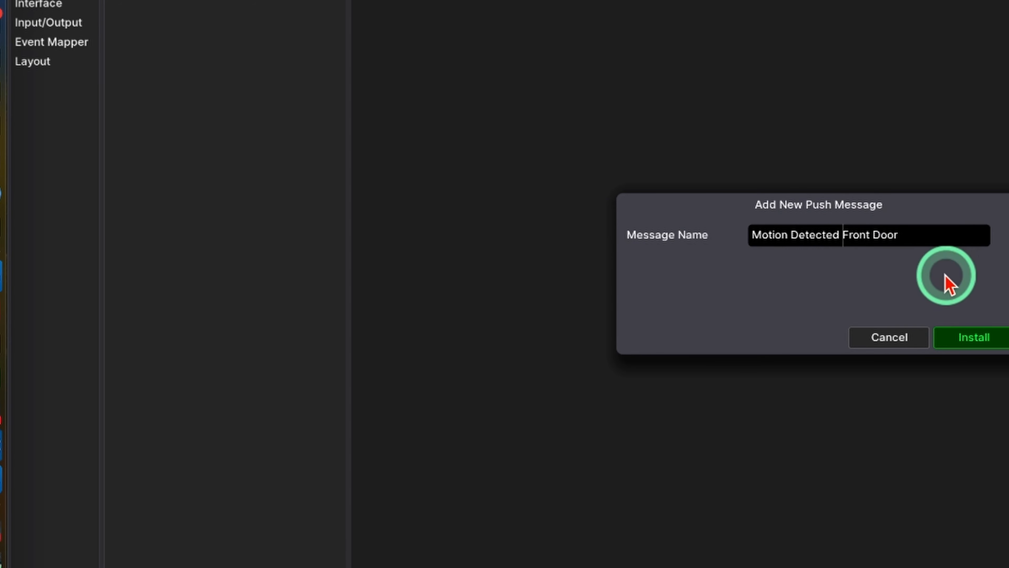
left_click(969, 350)
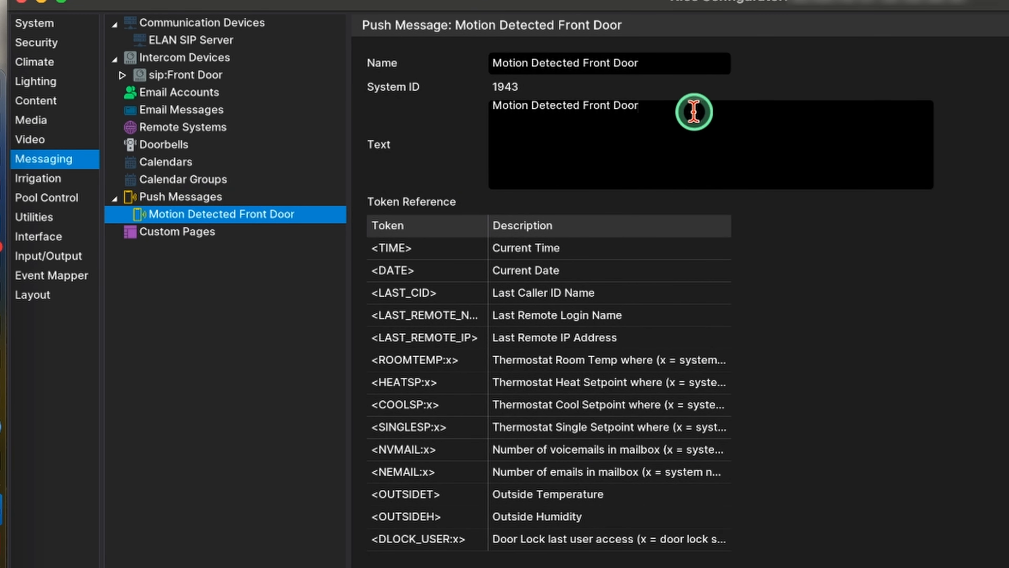
left_click(693, 112)
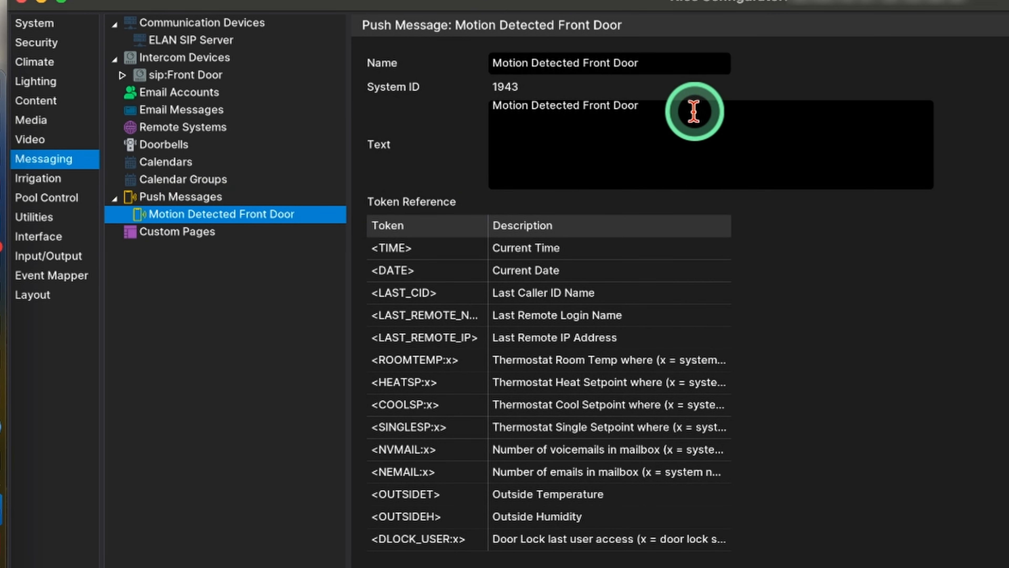
type("<TIME> <DATE>")
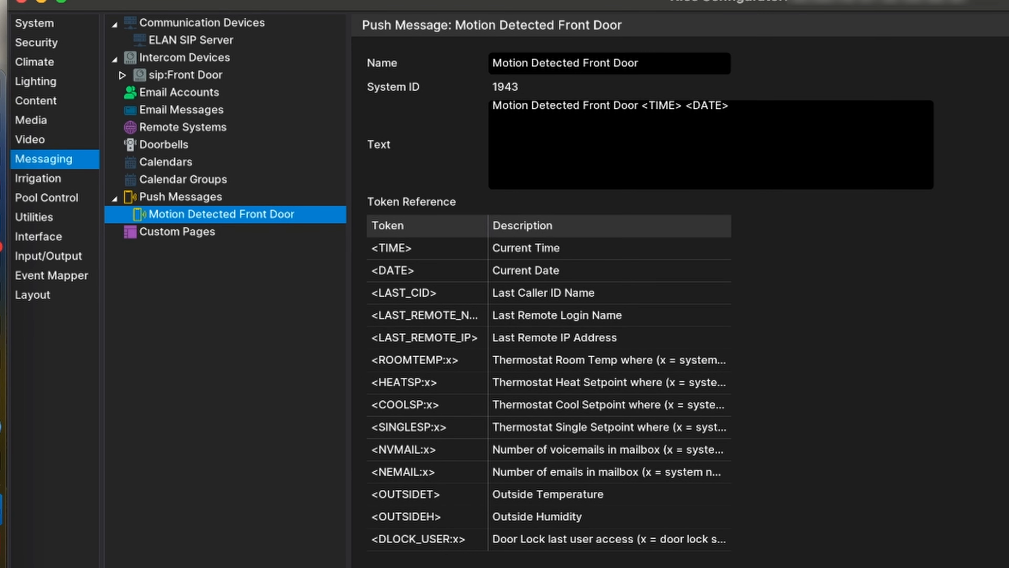
Add a new event map named Motion Detected: Front Door in the Event Mapper.
left_click(79, 278)
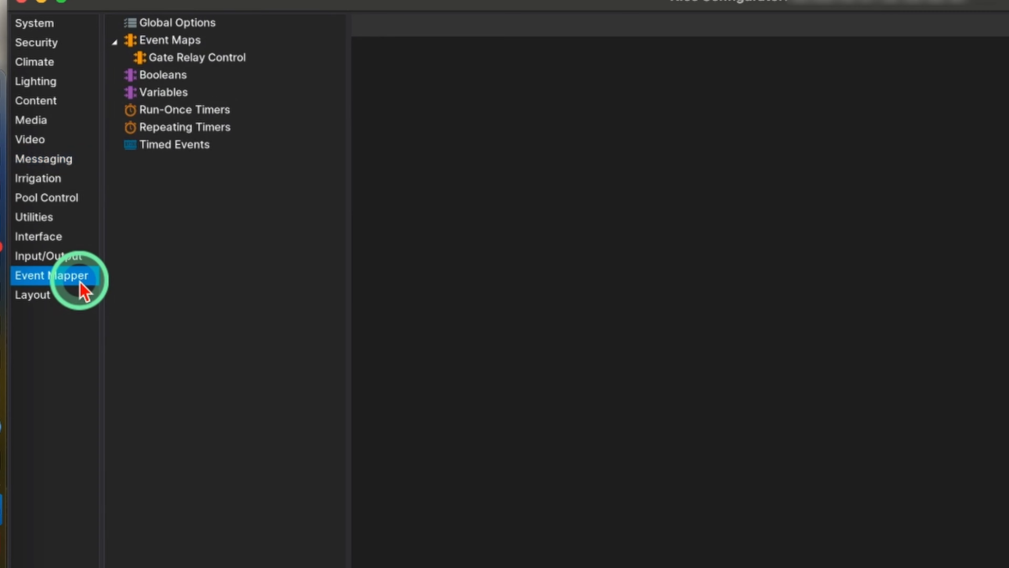
left_click(156, 41)
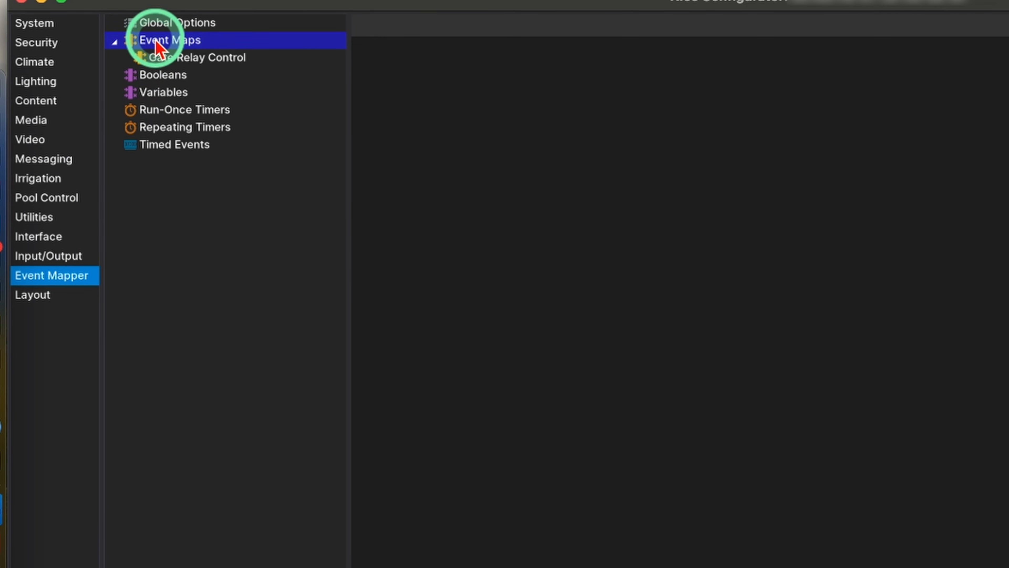
right_click(156, 44)
left_click(154, 51)
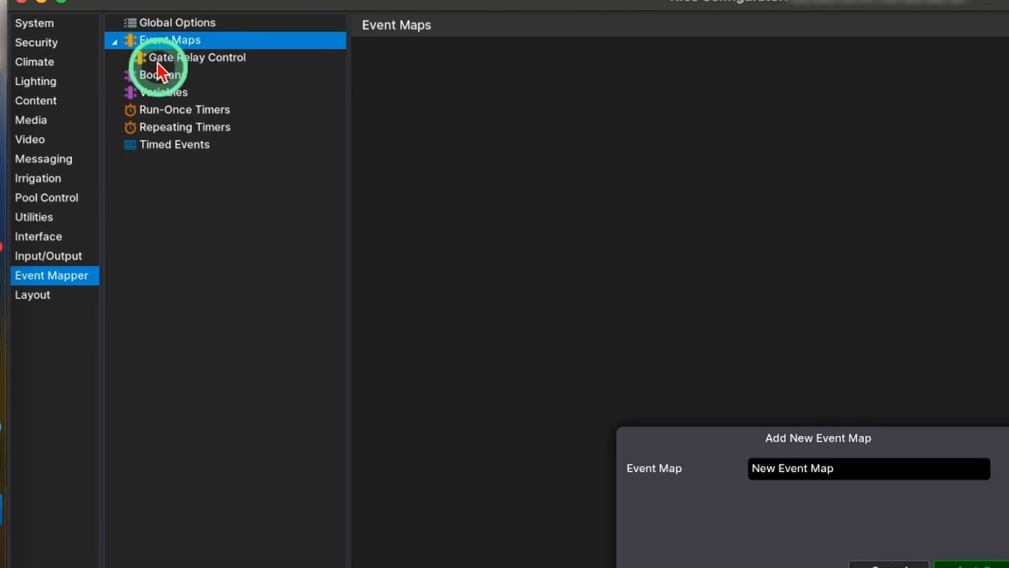
left_click_drag(863, 312, 667, 313)
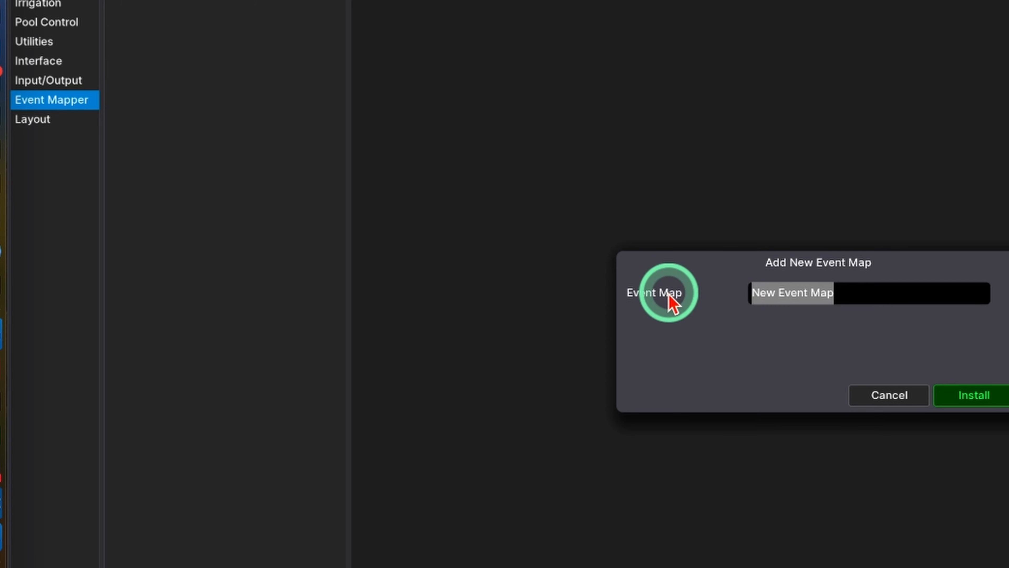
type("Motion Detected")
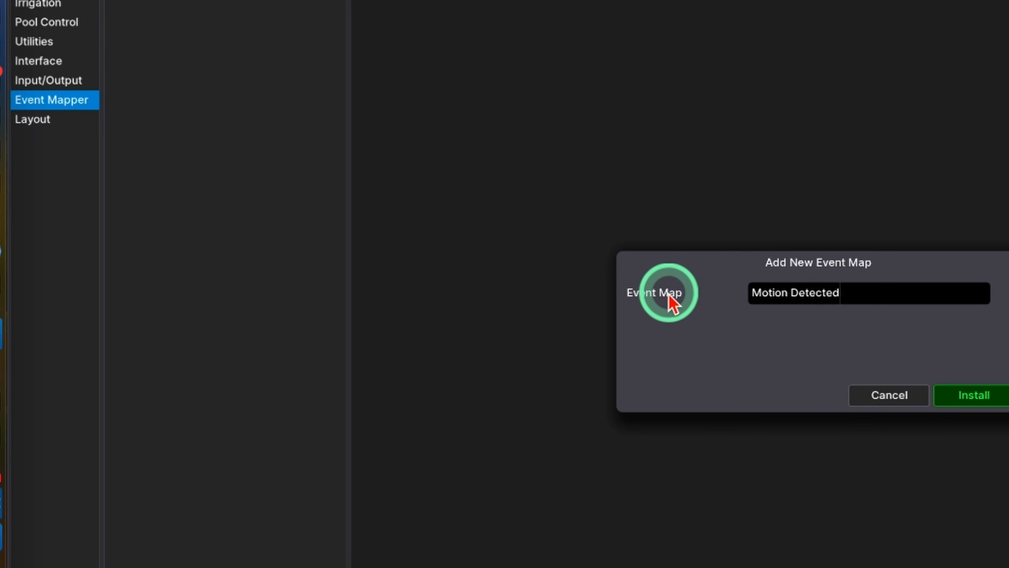
type(": Front Door")
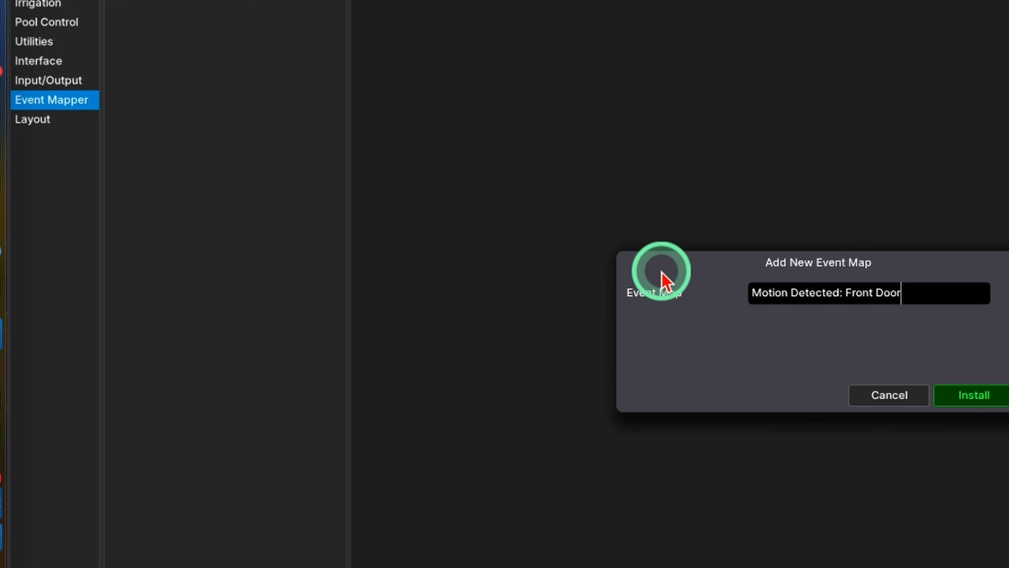
left_click(994, 398)
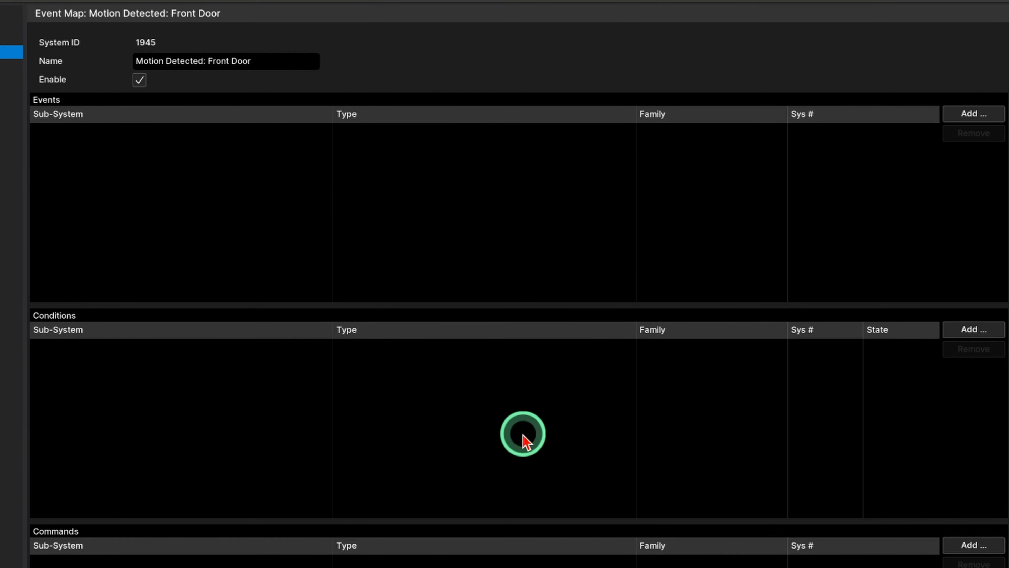
Start adding a new event to the Motion Detected: Front Door event map.
left_click(968, 118)
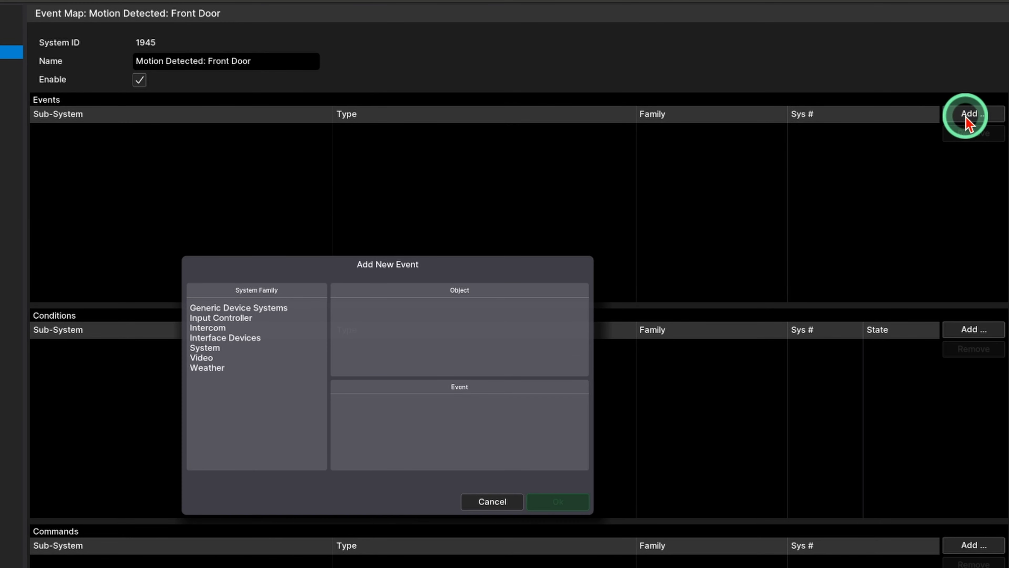